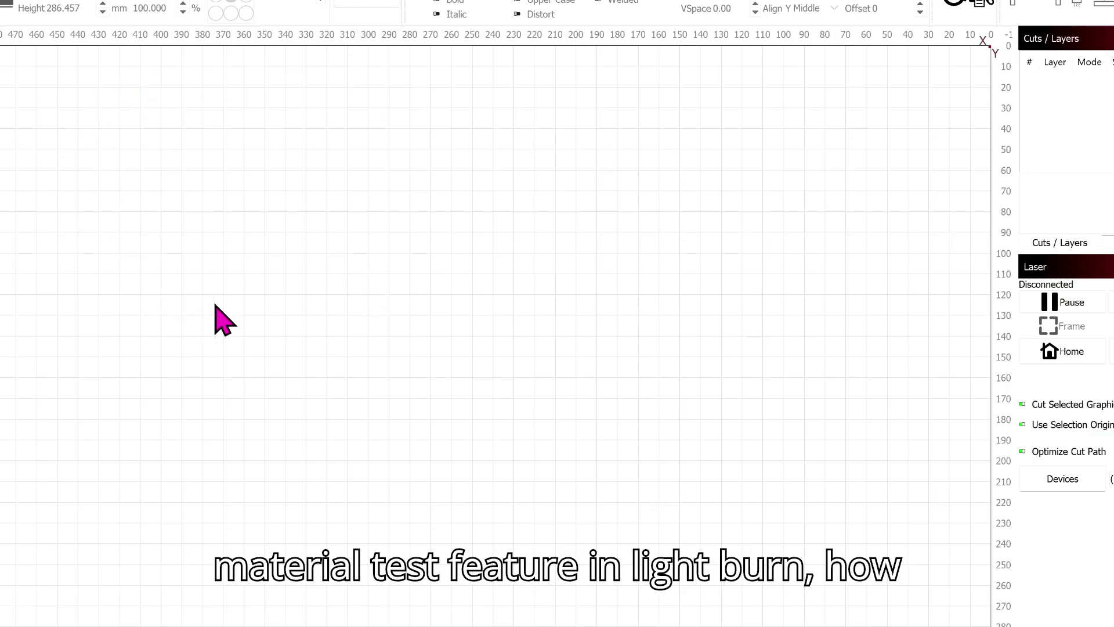
Bring up the Laser Tools menu with Alt+L, listing Material Test, Focus Test and Interval Test.
key("alt+l")
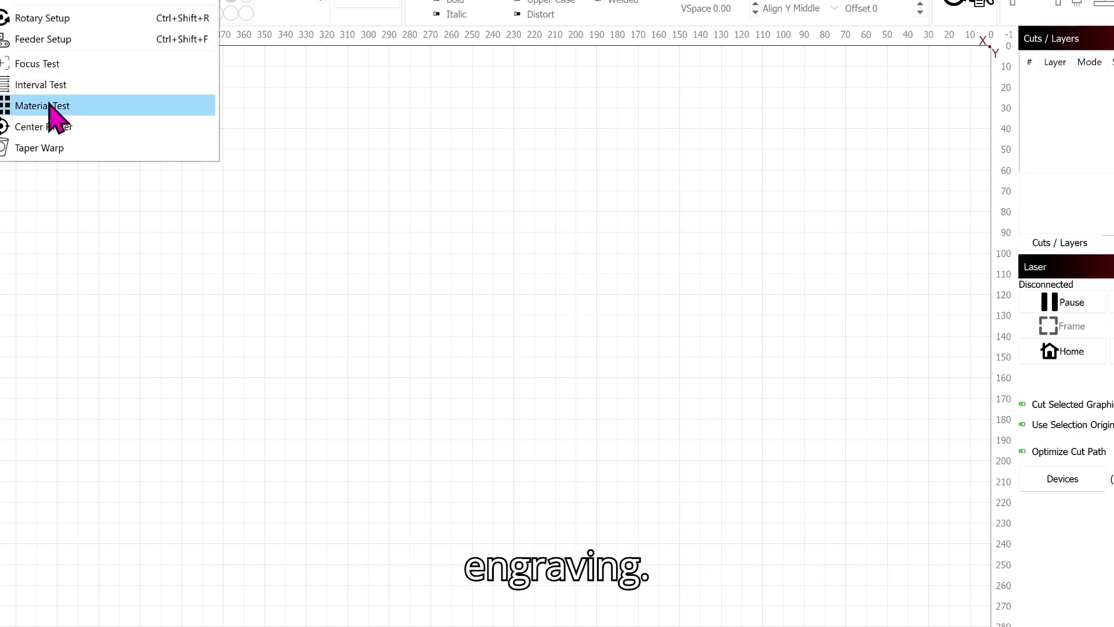
Open the Material Test Generator, move it up-left, and expand its Presets list.
left_click(82, 105)
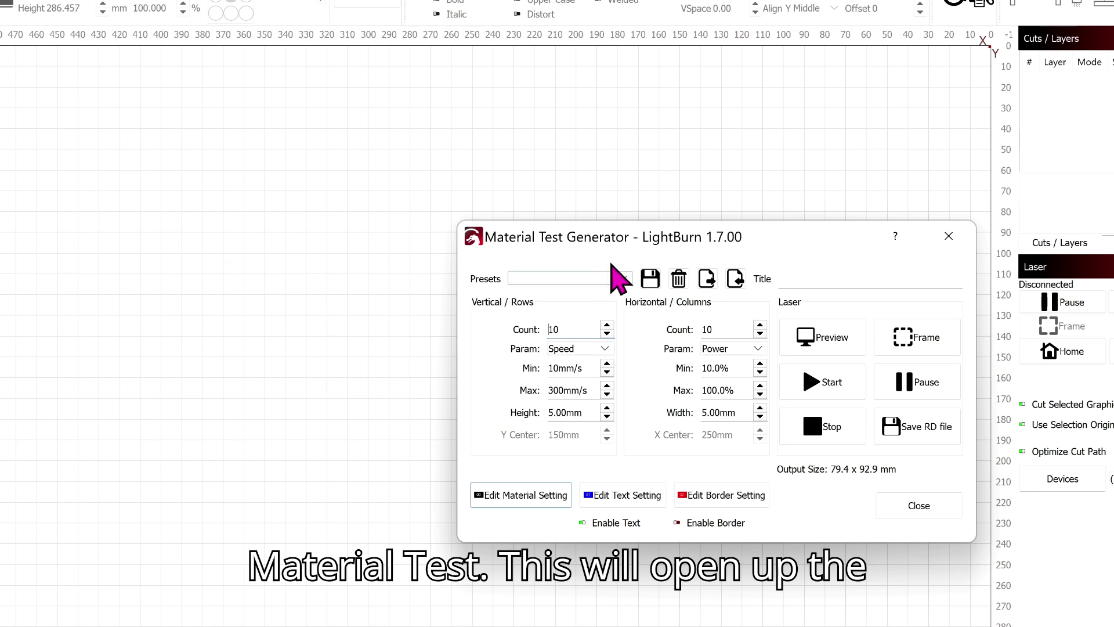
left_click_drag(648, 235, 499, 205)
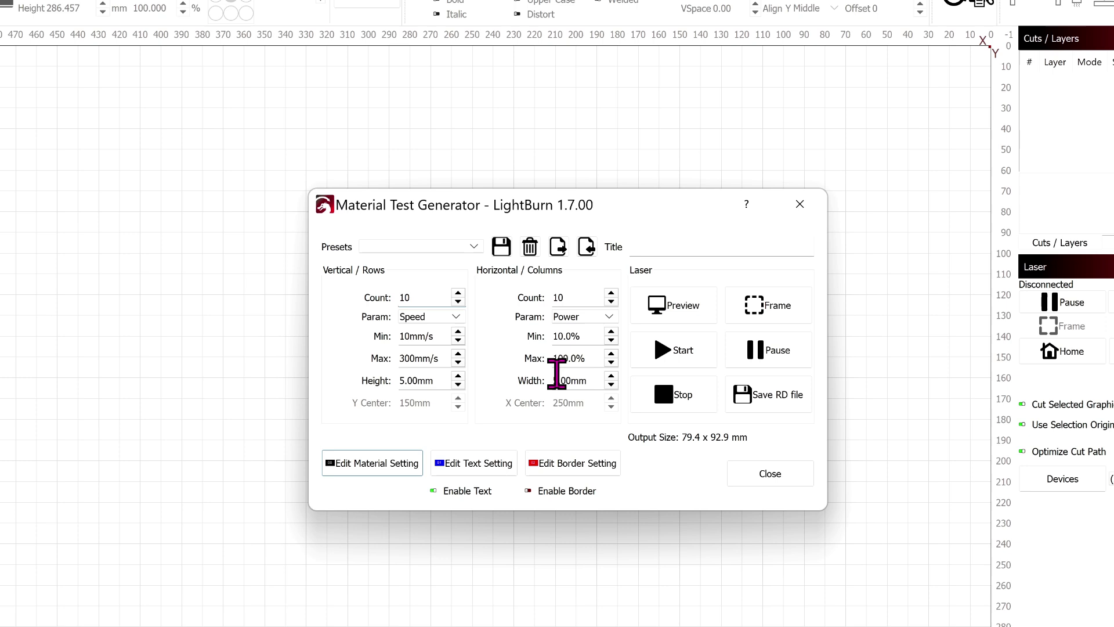
left_click(409, 248)
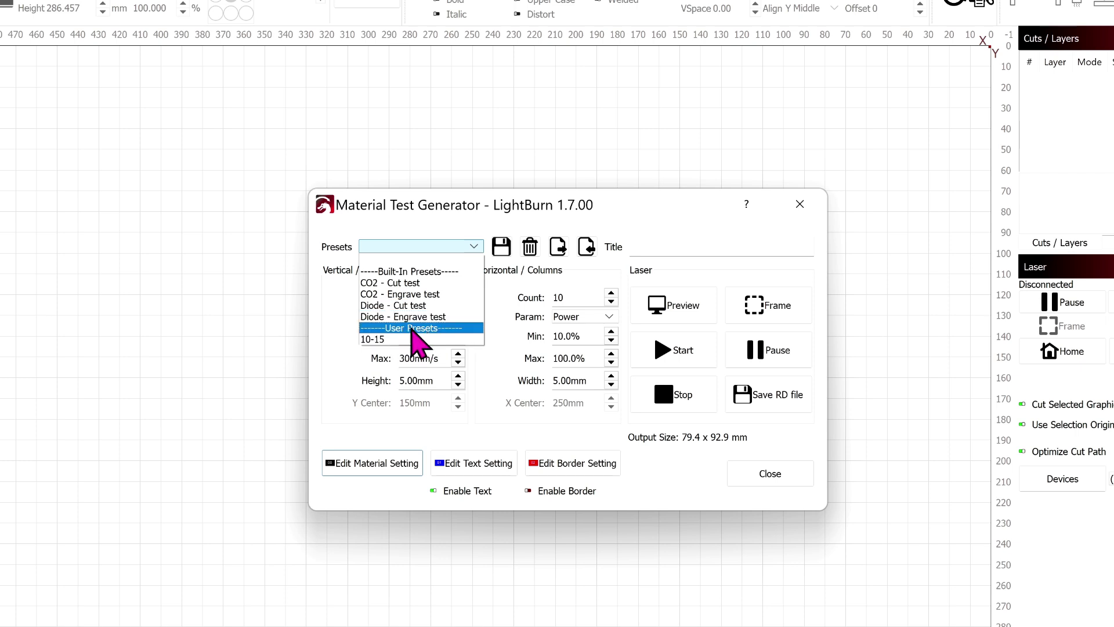
Load the CO2 - Engrave test preset with maximum power 30% and maximum speed 400 mm/s.
left_click(423, 296)
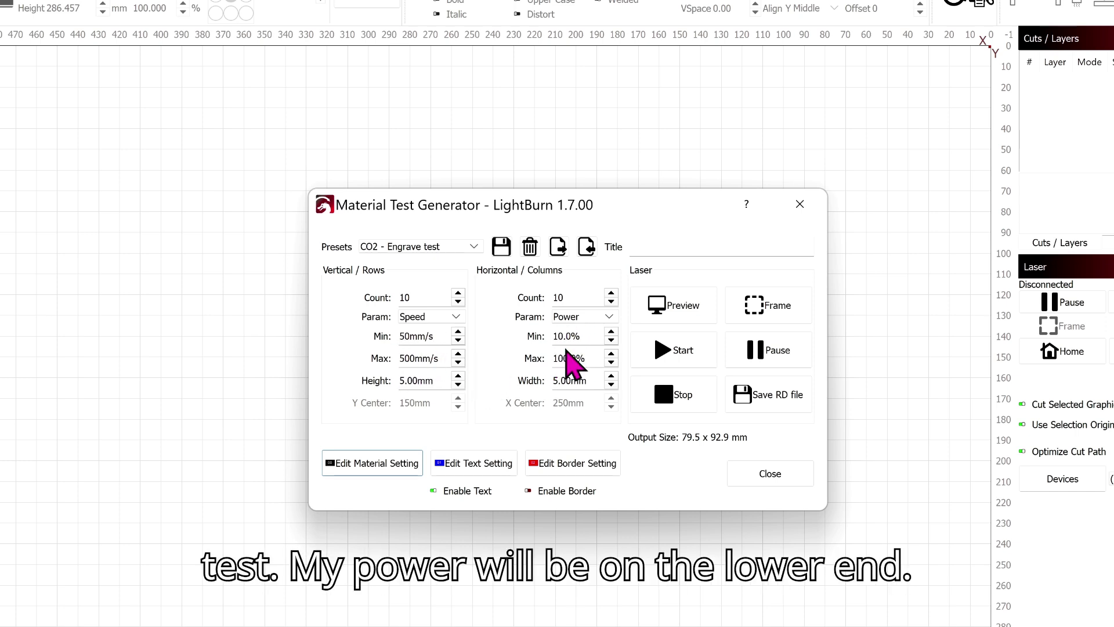
left_click_drag(580, 355, 552, 357)
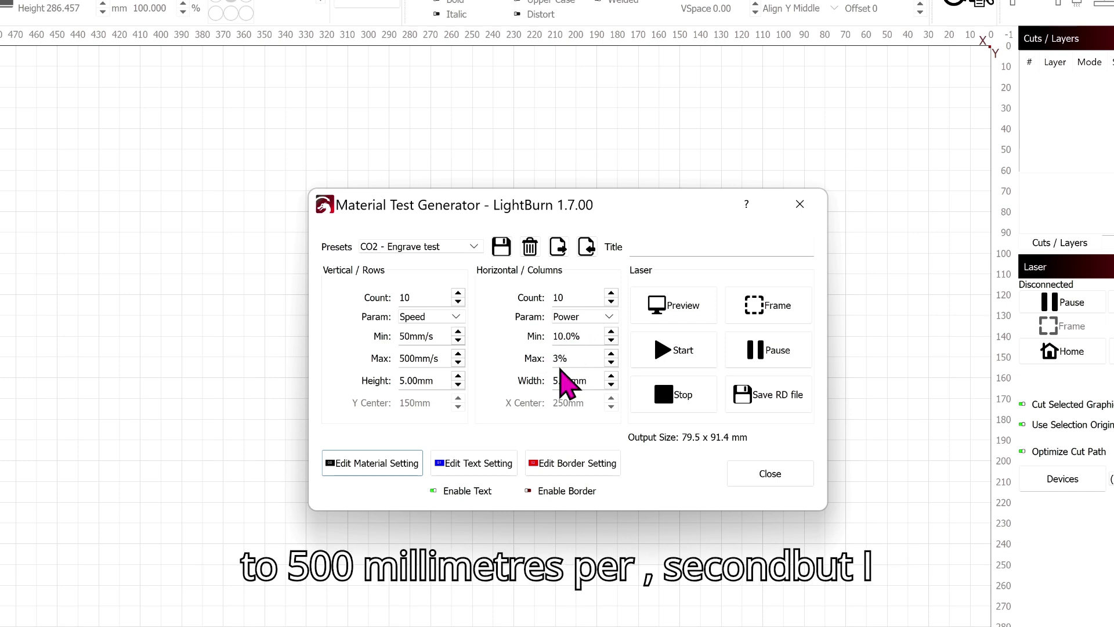
type("30")
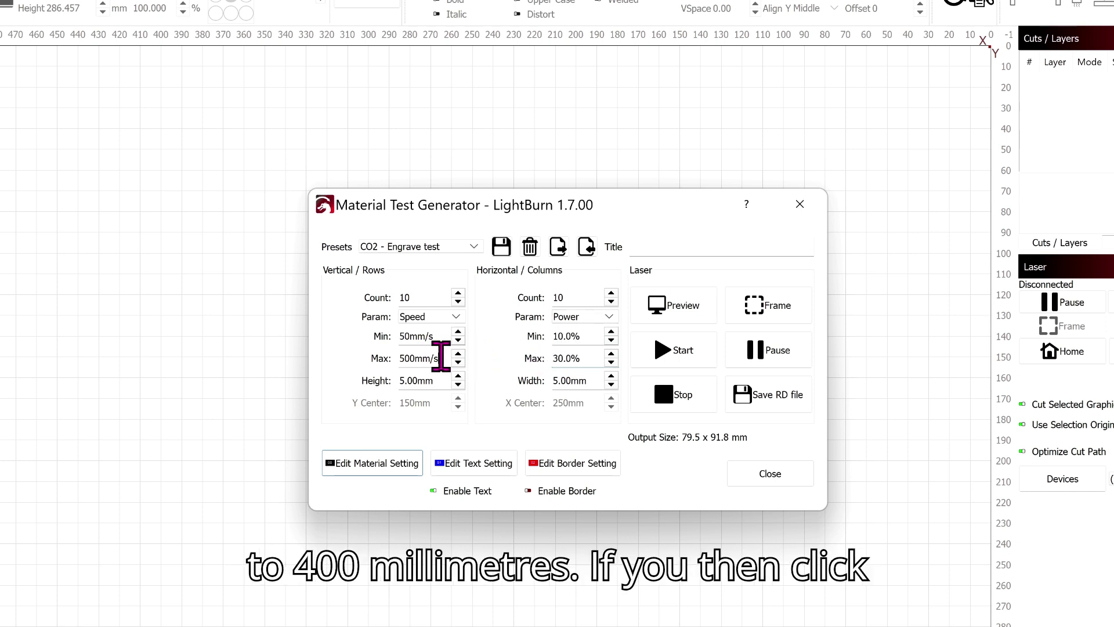
left_click_drag(441, 358, 392, 358)
type("4")
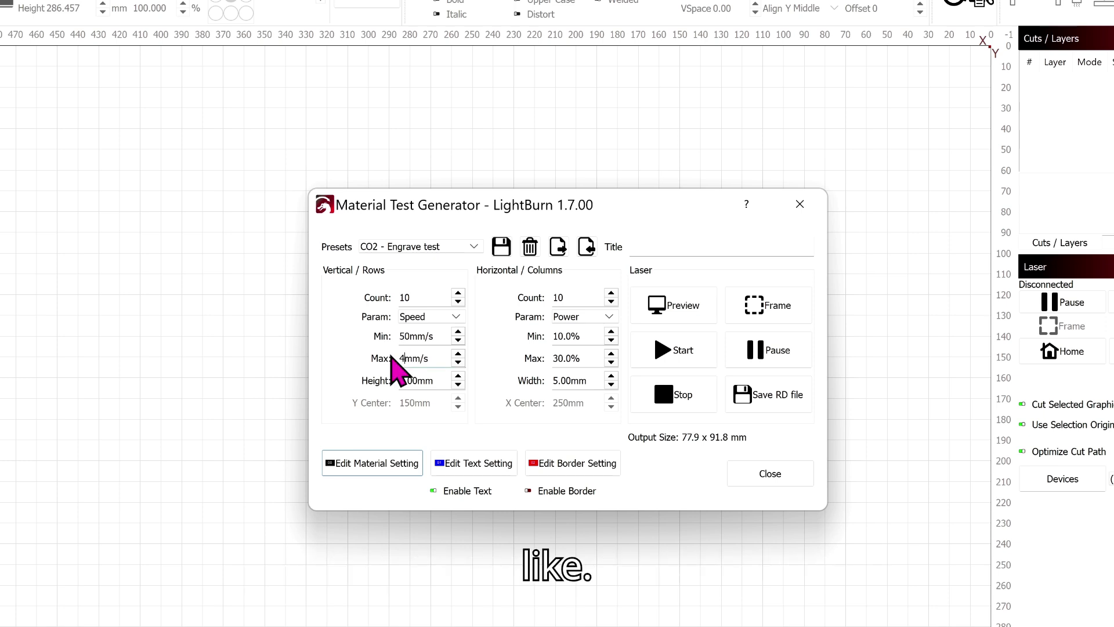
type("00")
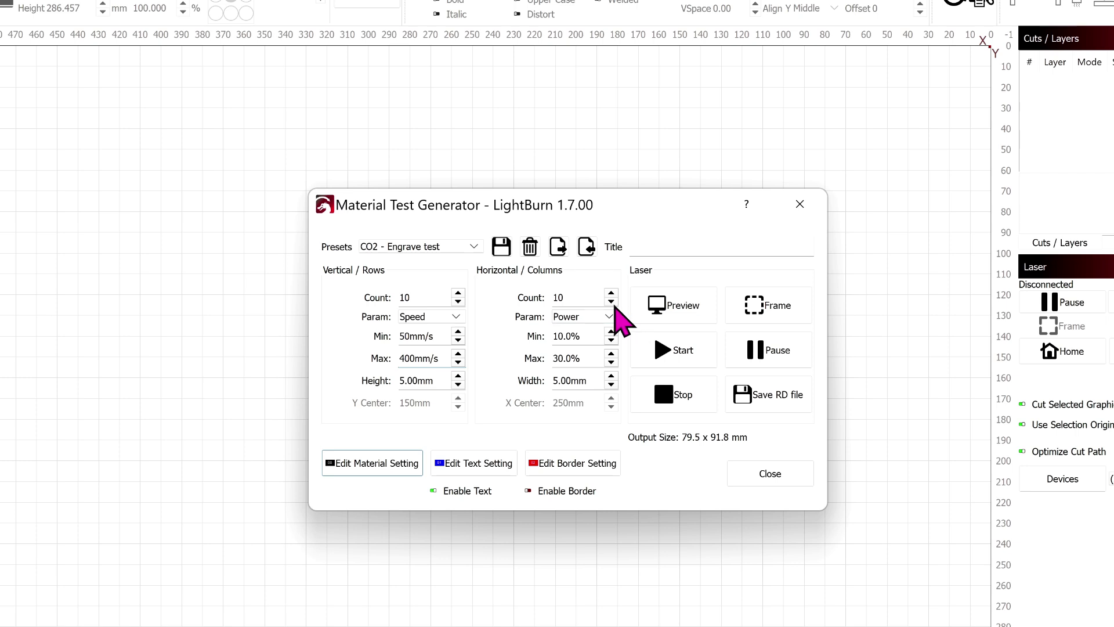
Preview the 10×10 speed-by-power grid, zooming and panning to check it, then close the preview.
left_click(667, 316)
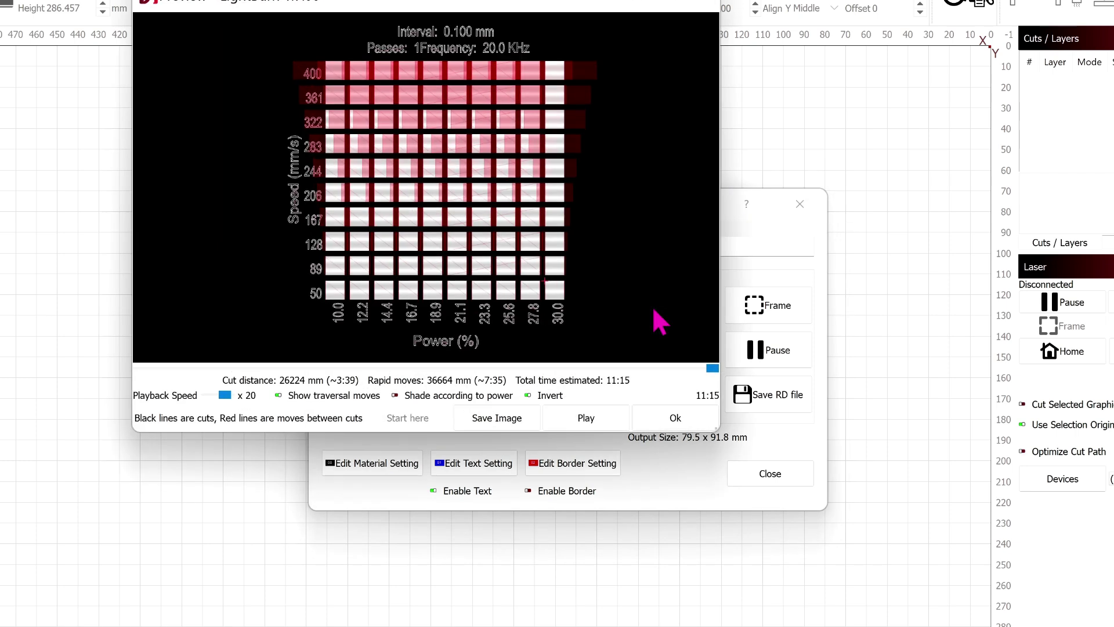
scroll(373, 180, "up", 4)
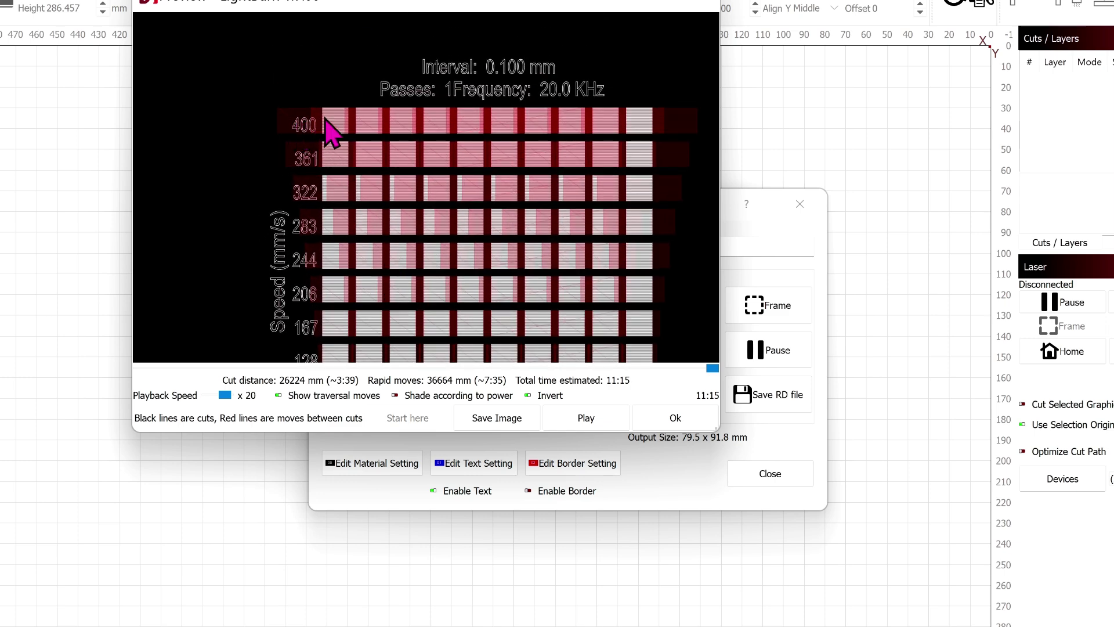
scroll(461, 177, "down", 1)
left_click_drag(458, 164, 469, 87)
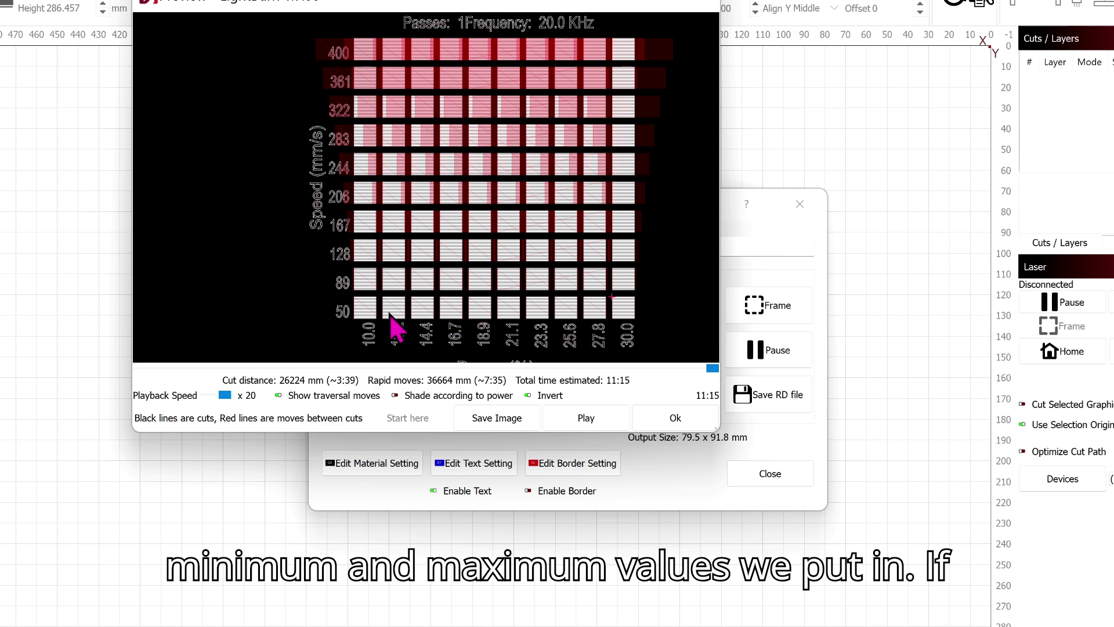
left_click(667, 417)
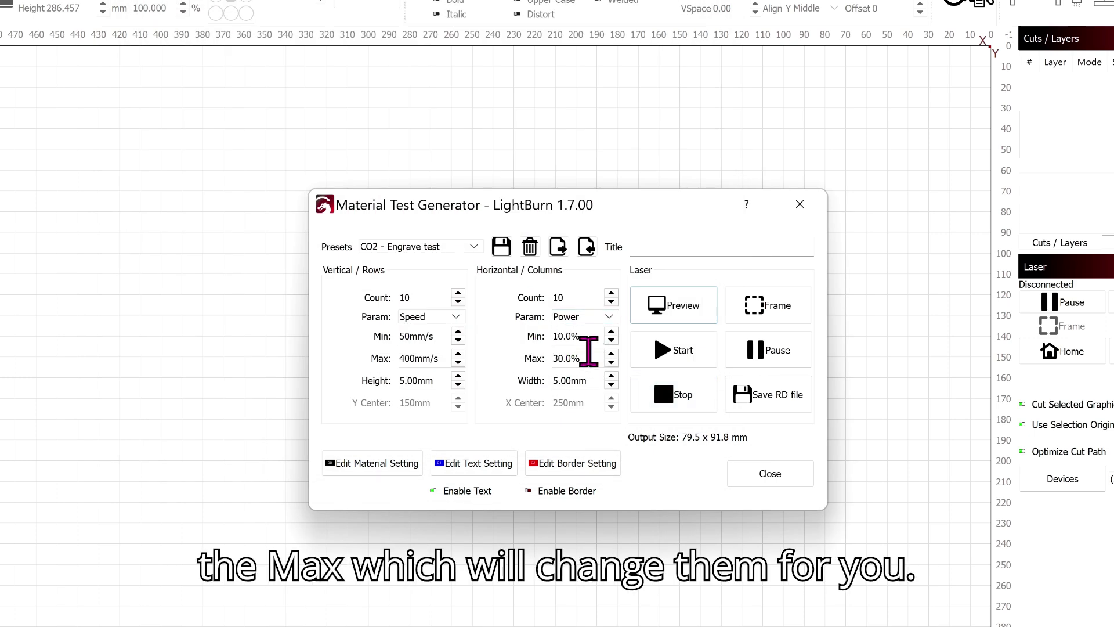
Lower the maximum power to 25% and preview the resulting grid.
left_click_drag(579, 358, 548, 358)
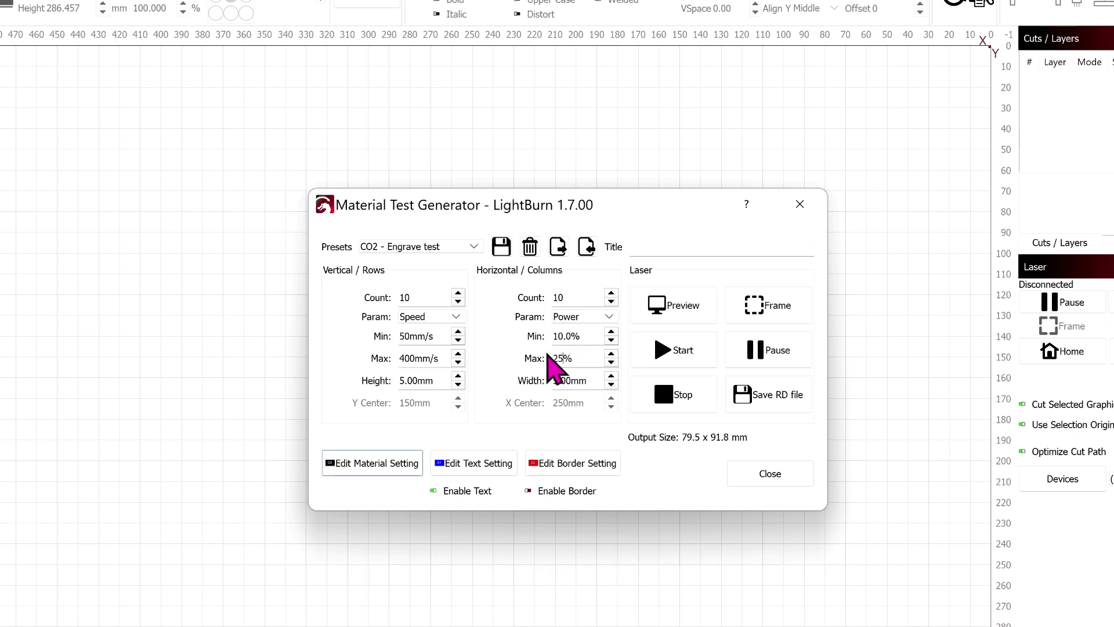
key("Return")
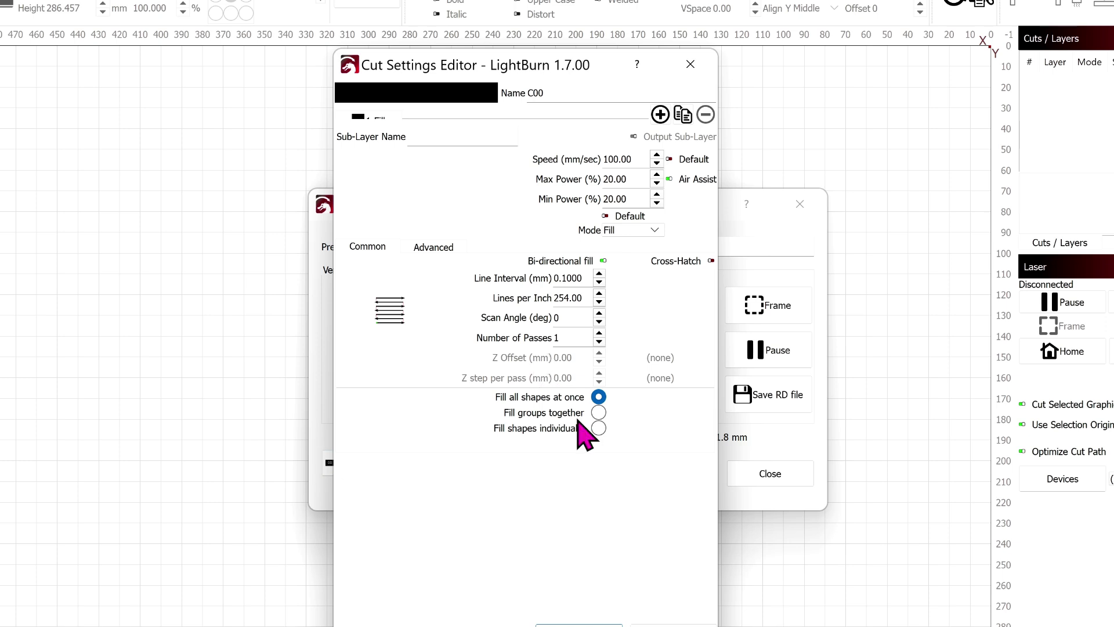
left_click(578, 623)
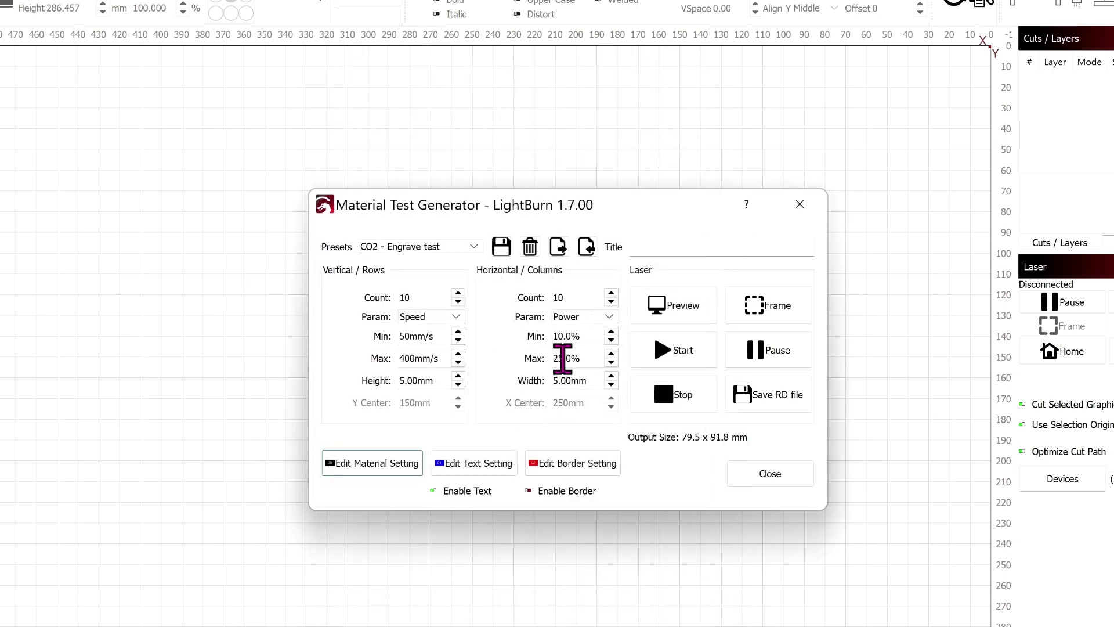
left_click(668, 313)
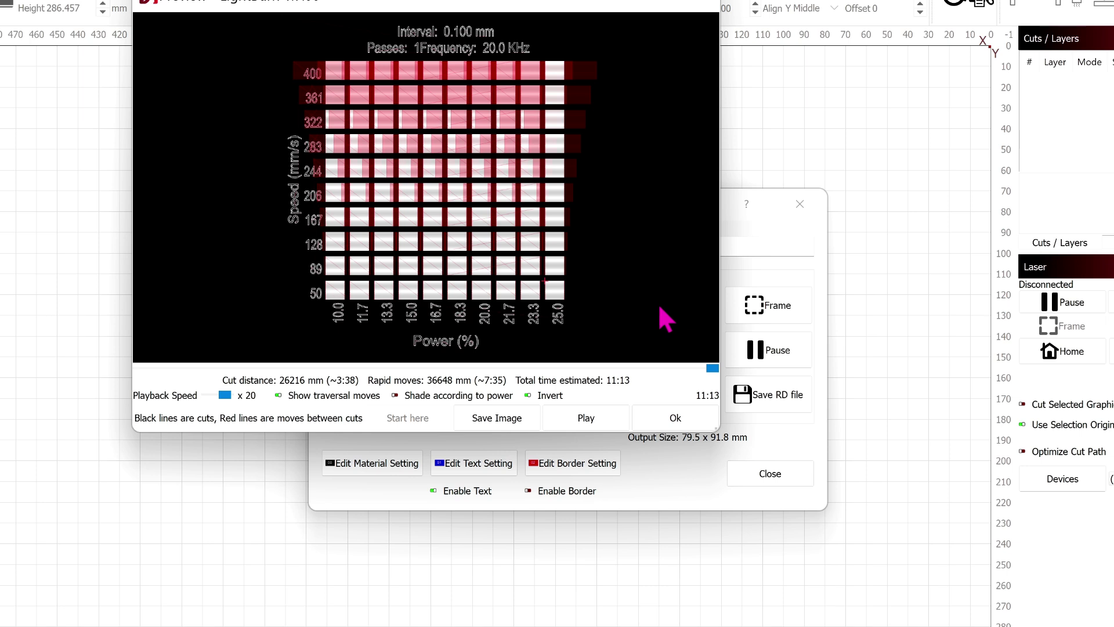
scroll(392, 315, "up", 2)
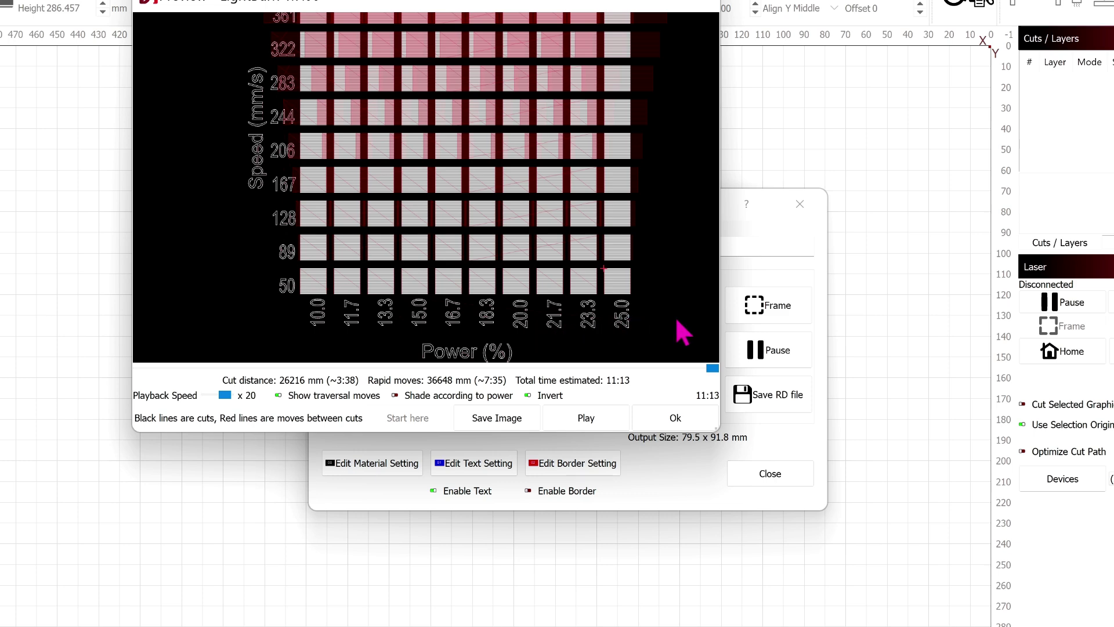
left_click(674, 418)
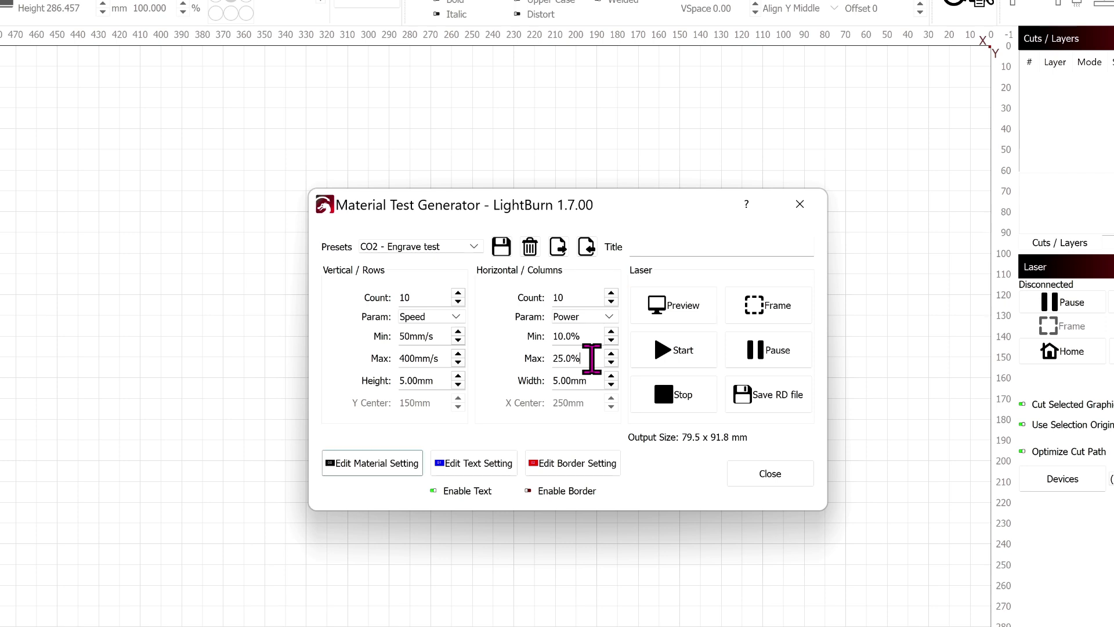
Cap maximum power at 20% and preview the 10–20% by 50–400 mm/s grid.
left_click_drag(592, 358, 552, 356)
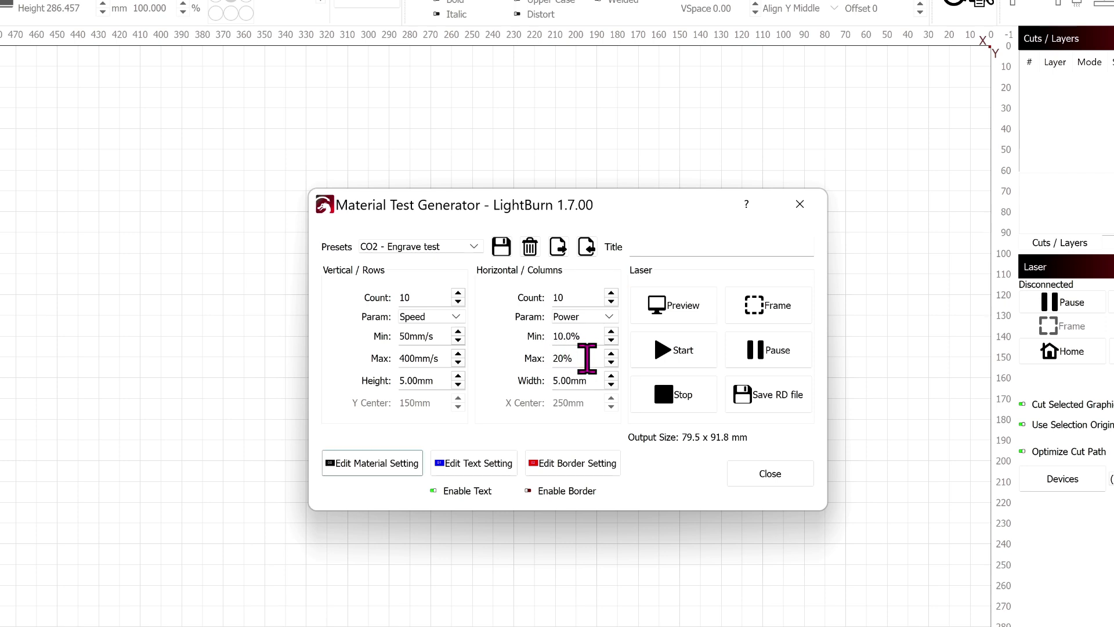
type("20")
key("Tab")
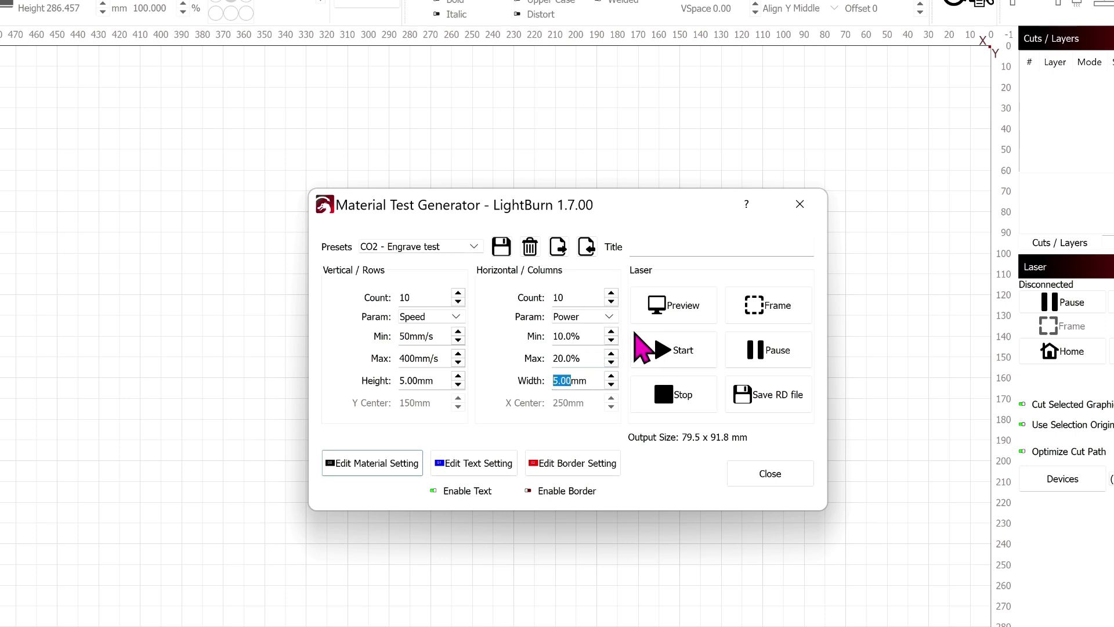
left_click(678, 306)
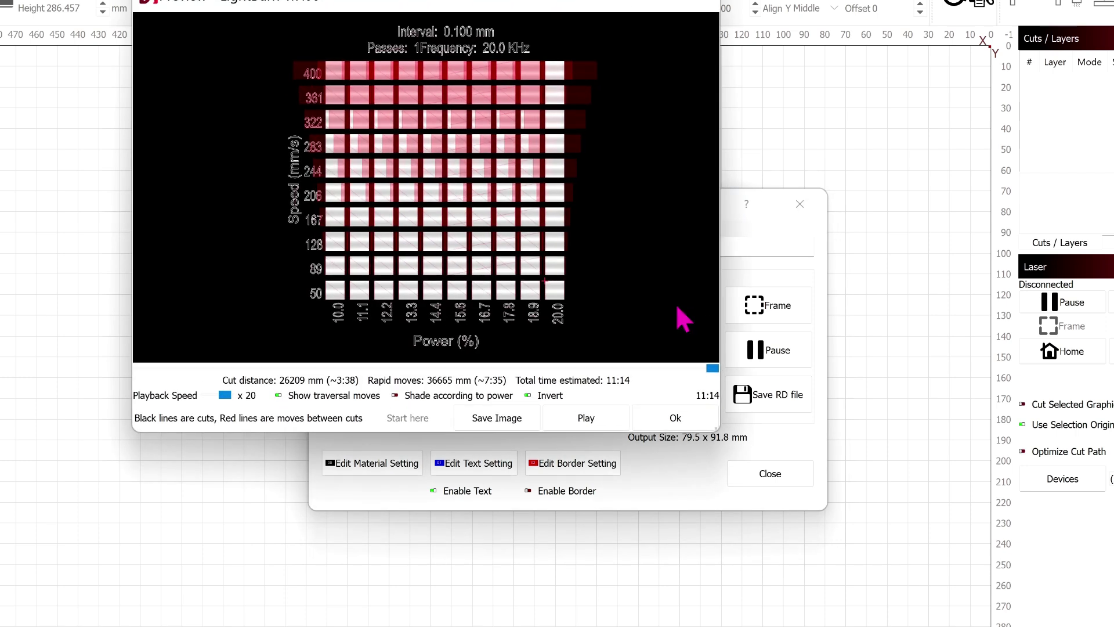
scroll(525, 353, "up", 2)
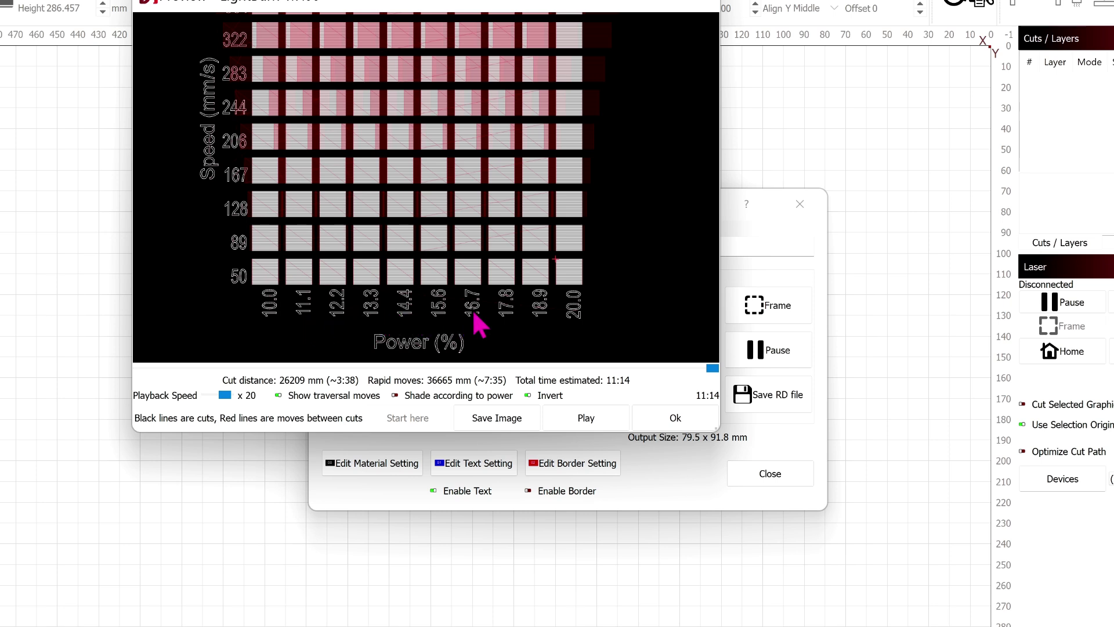
scroll(398, 256, "down", 2)
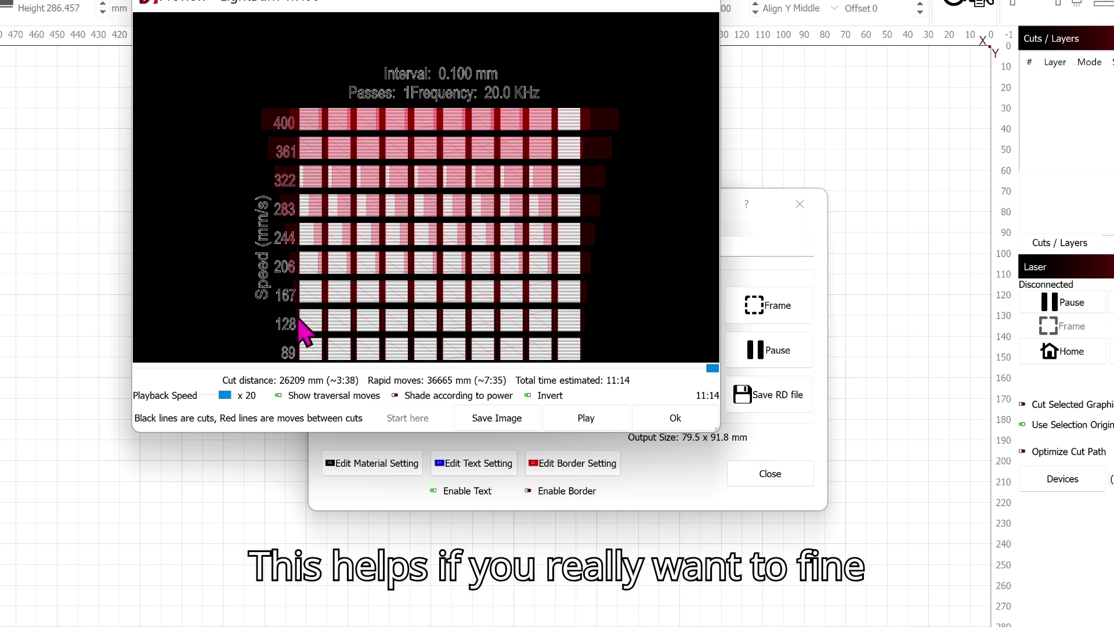
left_click_drag(387, 267, 412, 215)
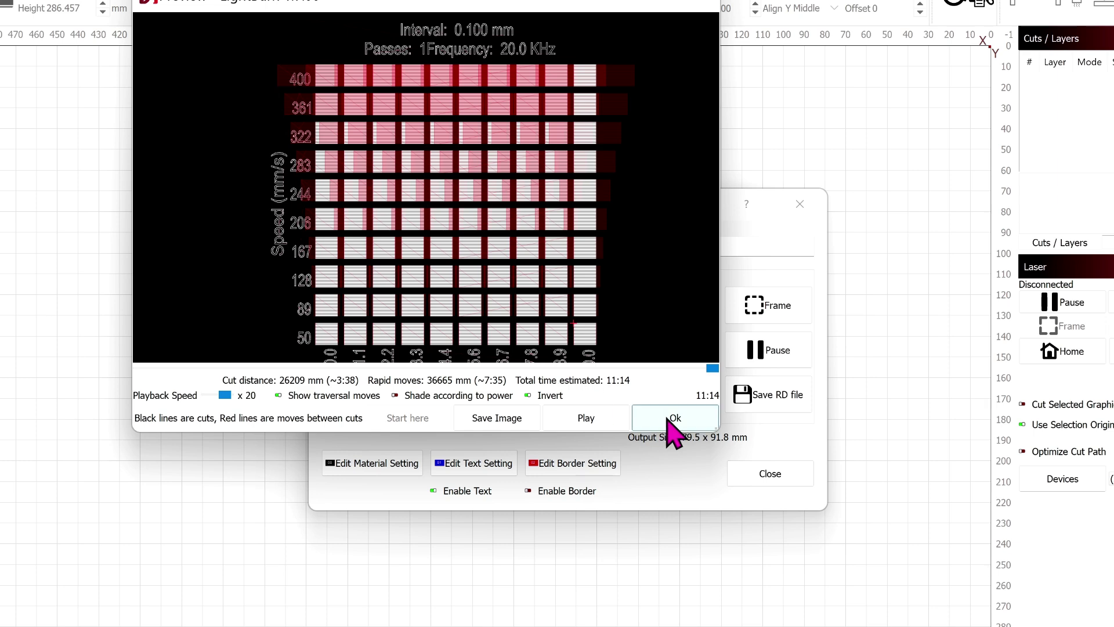
left_click(668, 422)
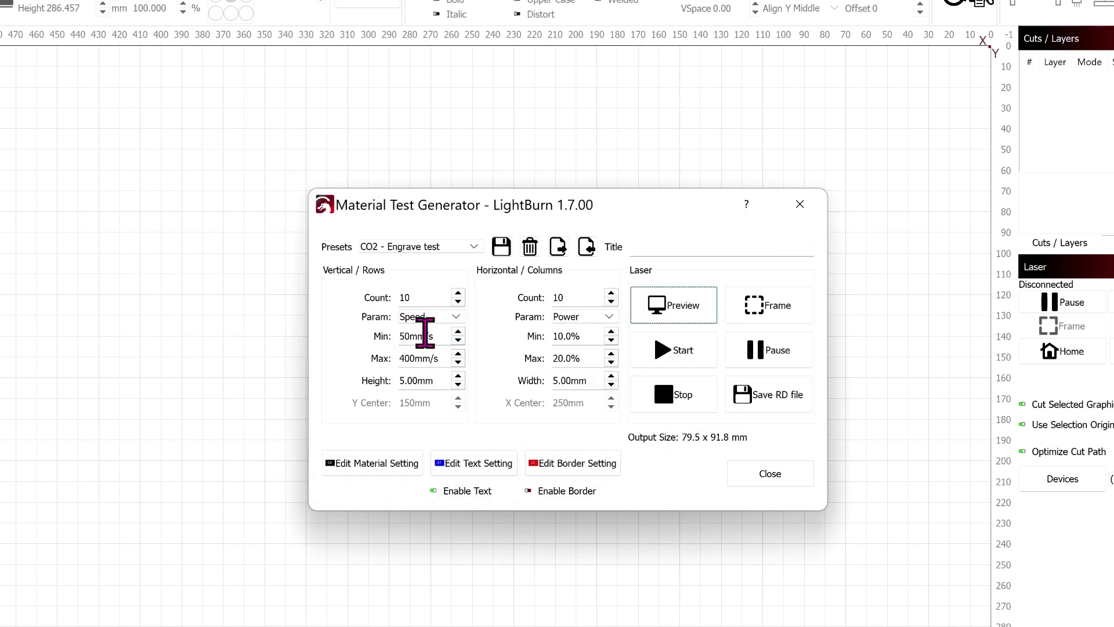
left_click_drag(435, 335, 400, 336)
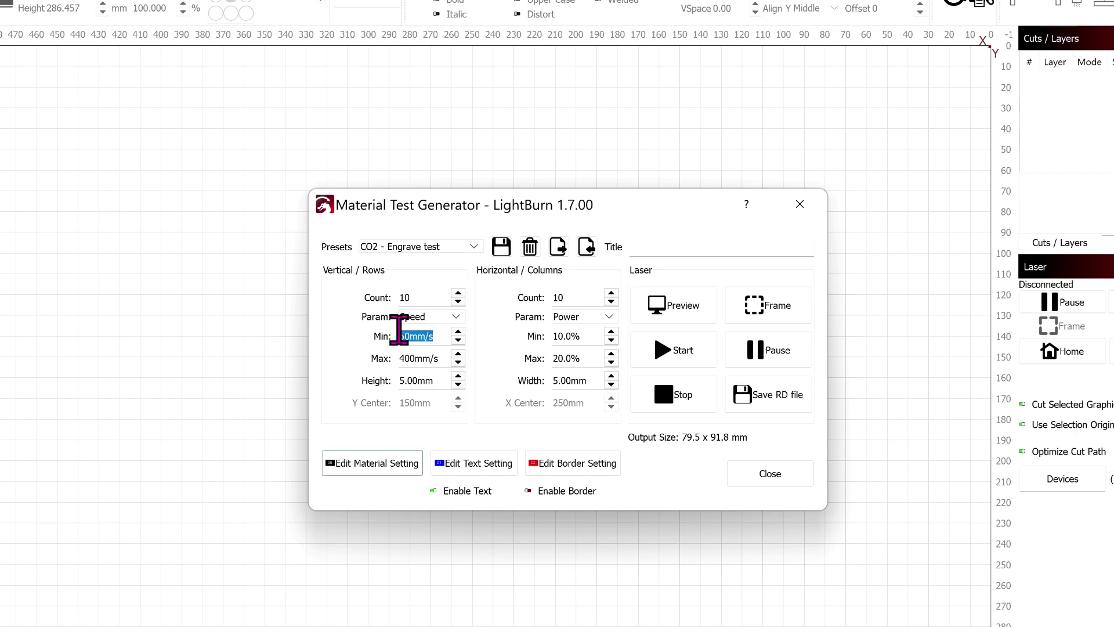
type("200")
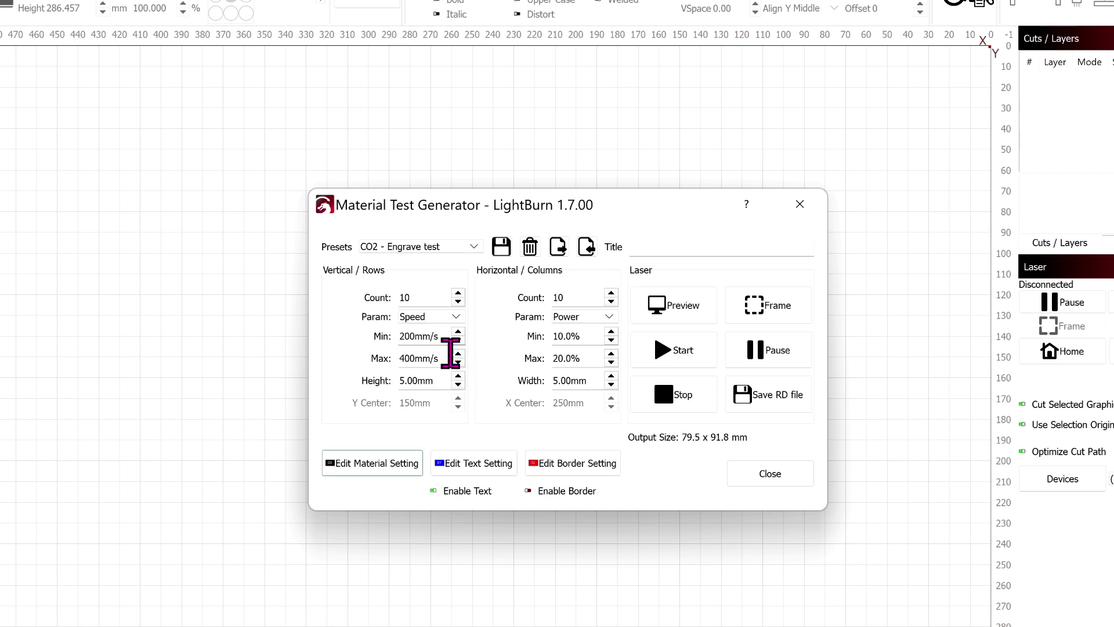
left_click_drag(443, 355, 384, 355)
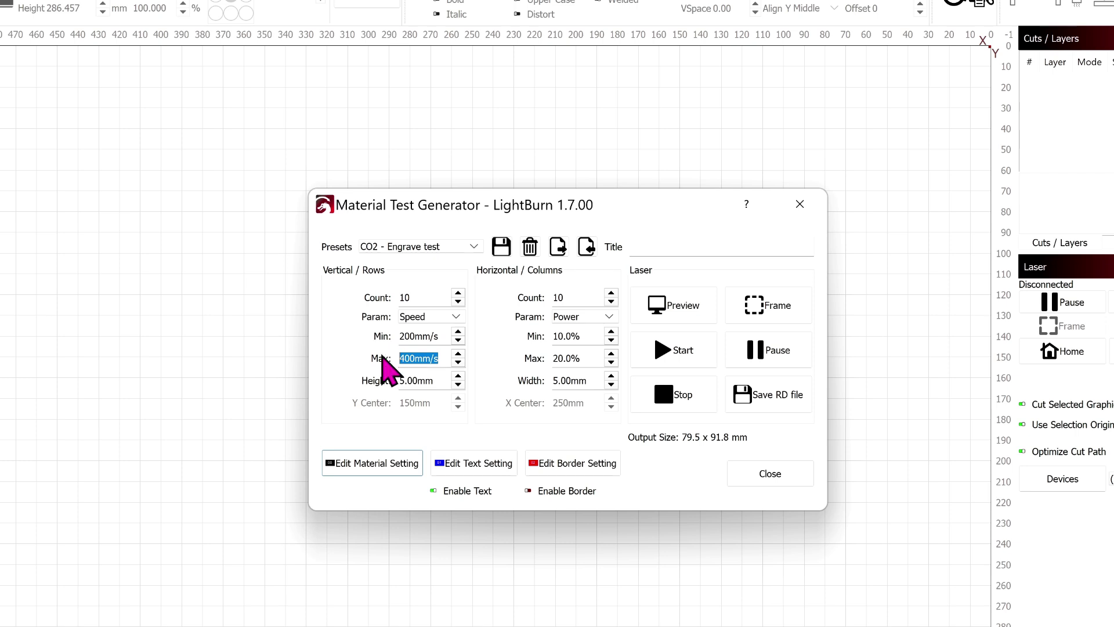
type("28")
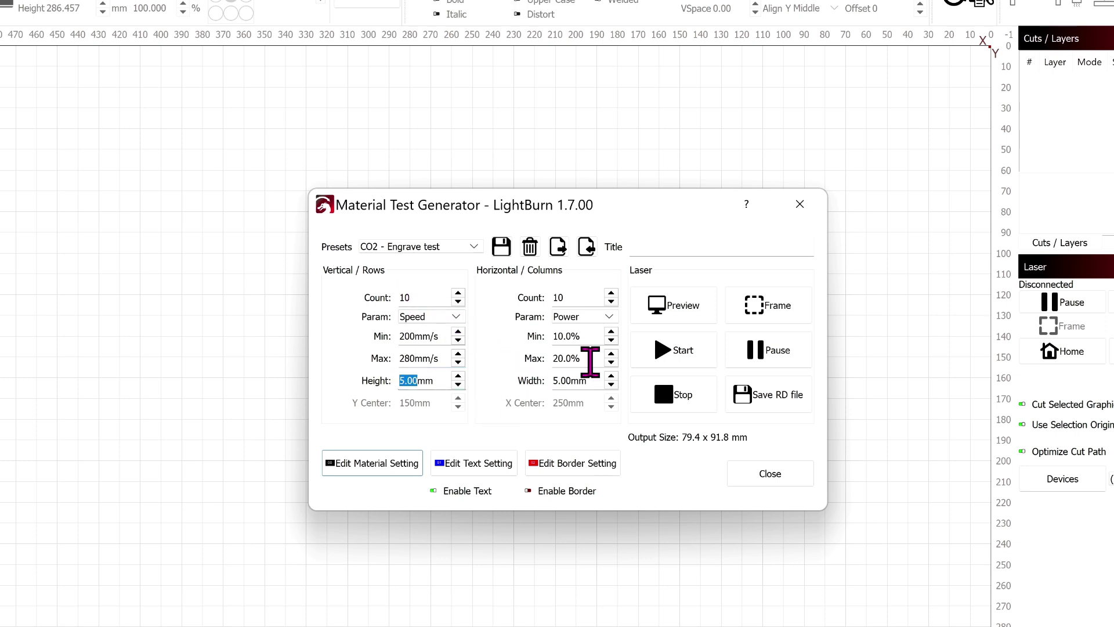
left_click(675, 312)
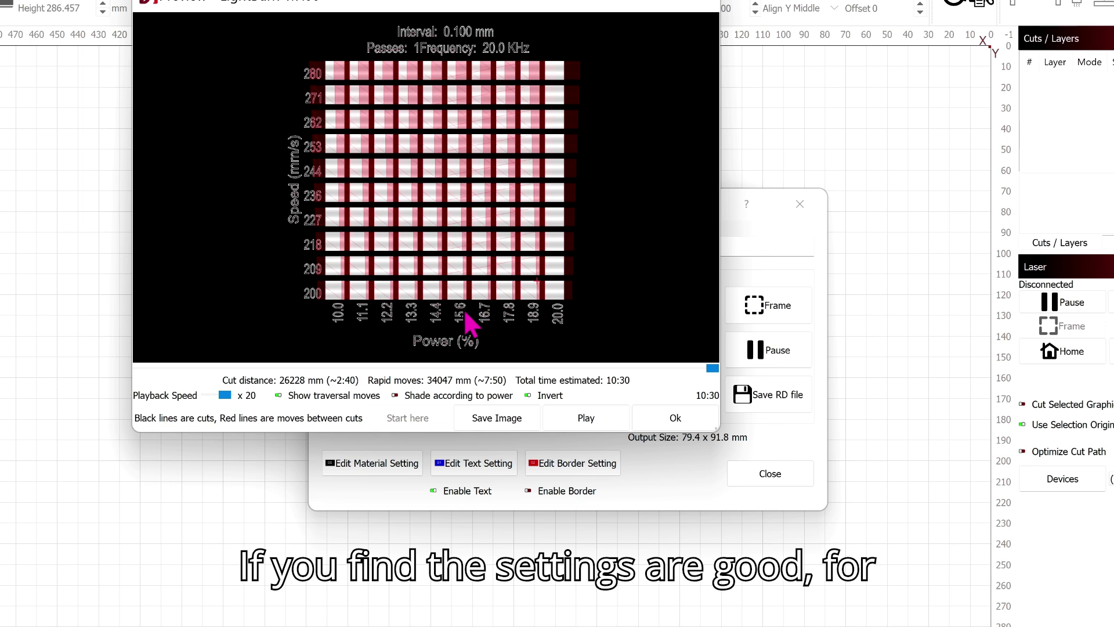
scroll(465, 313, "up", 1)
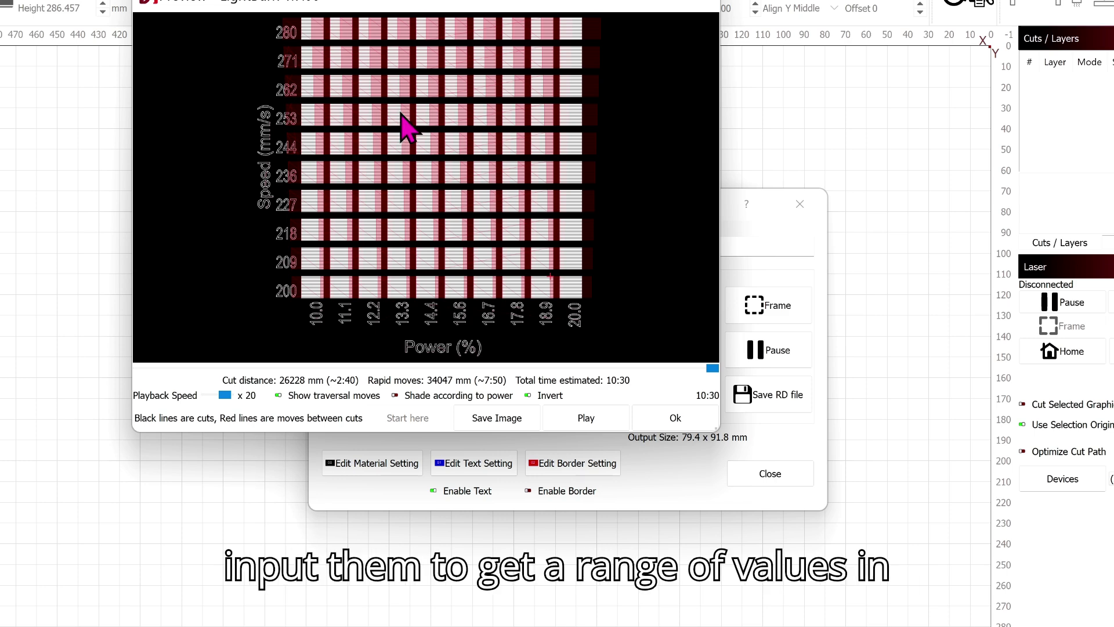
scroll(409, 174, "up", 3)
scroll(342, 216, "up", 3)
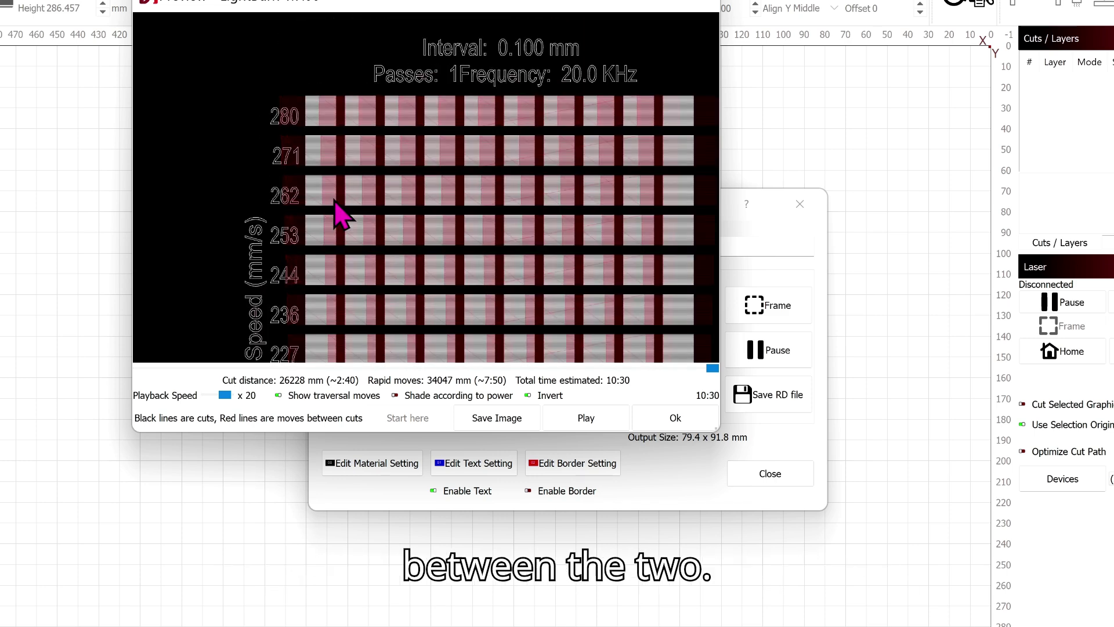
scroll(342, 208, "down", 2)
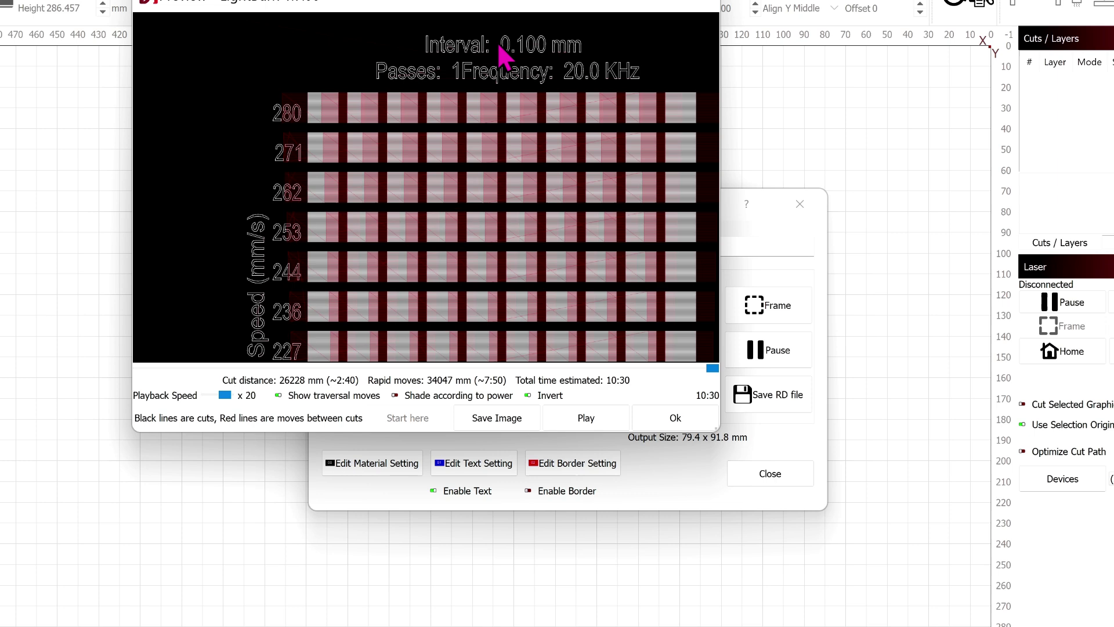
scroll(517, 142, "down", 3)
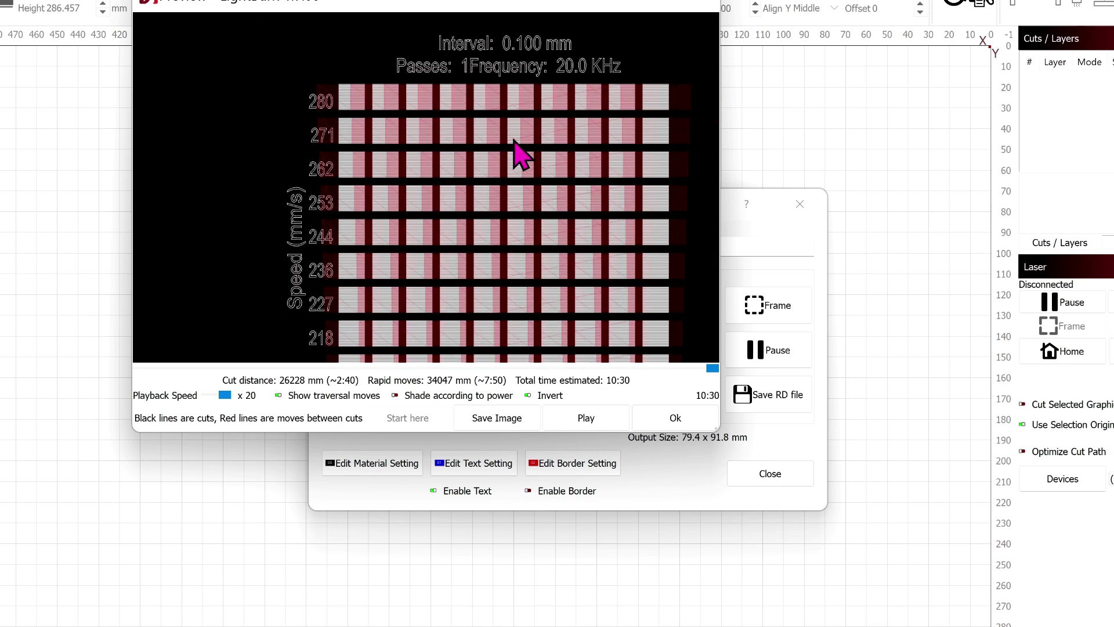
scroll(513, 145, "down", 3)
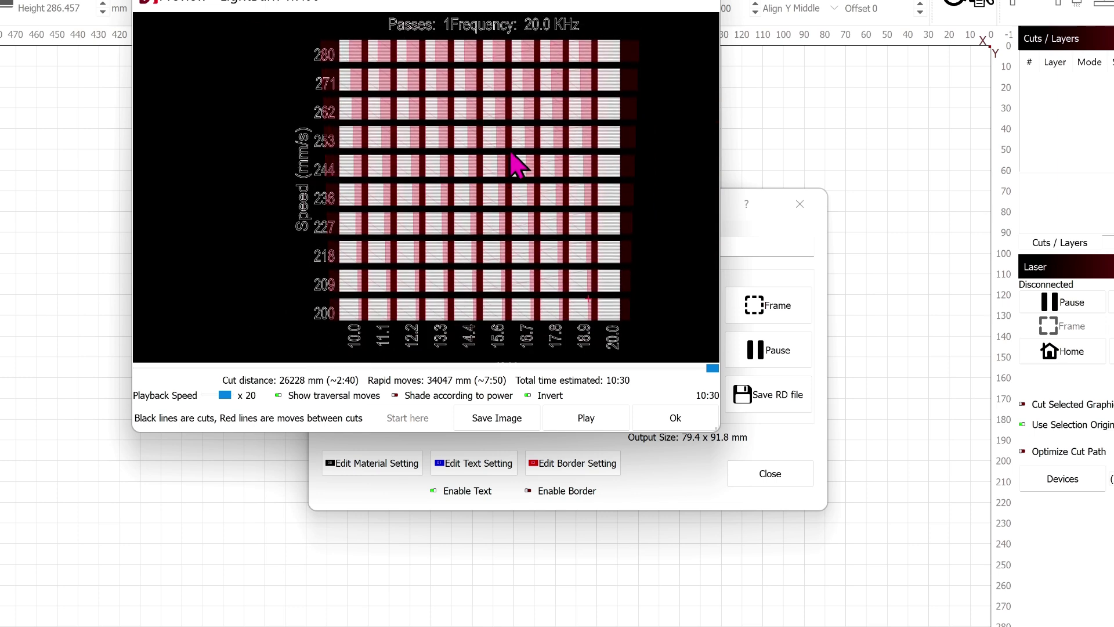
left_click(666, 416)
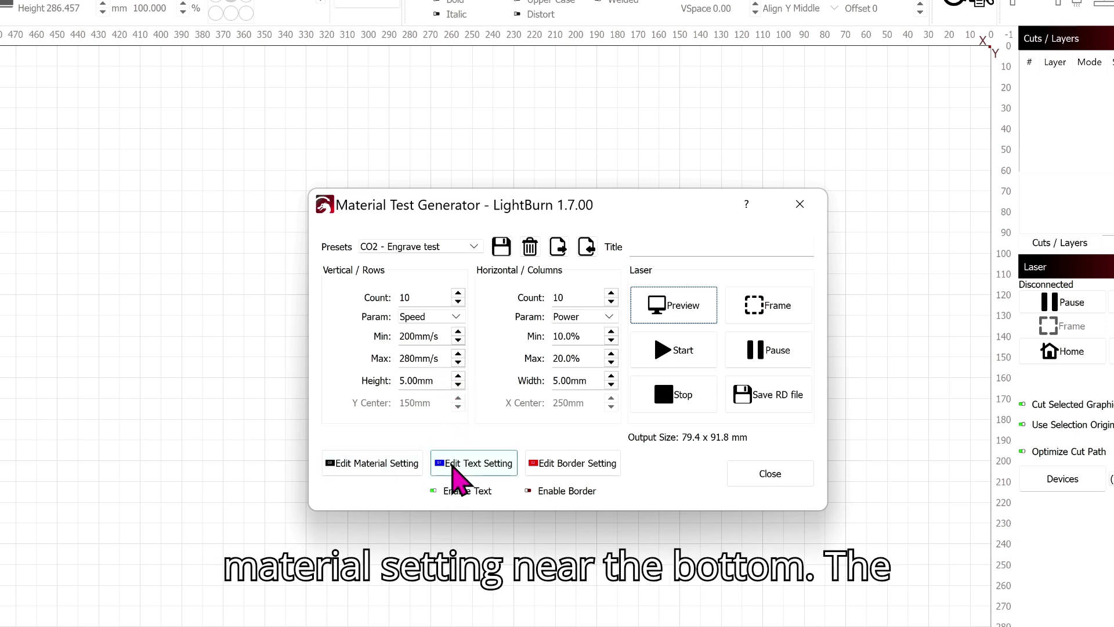
Reduce the engrave layer's line interval to 0.080 mm in the Cut Settings Editor.
left_click(393, 468)
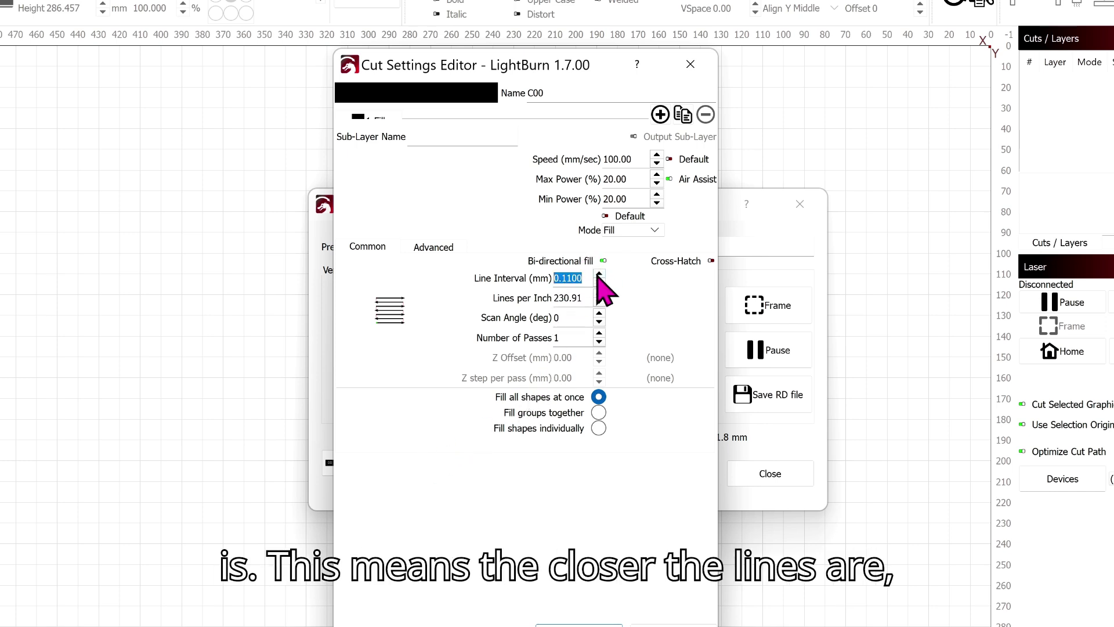
left_click(599, 283)
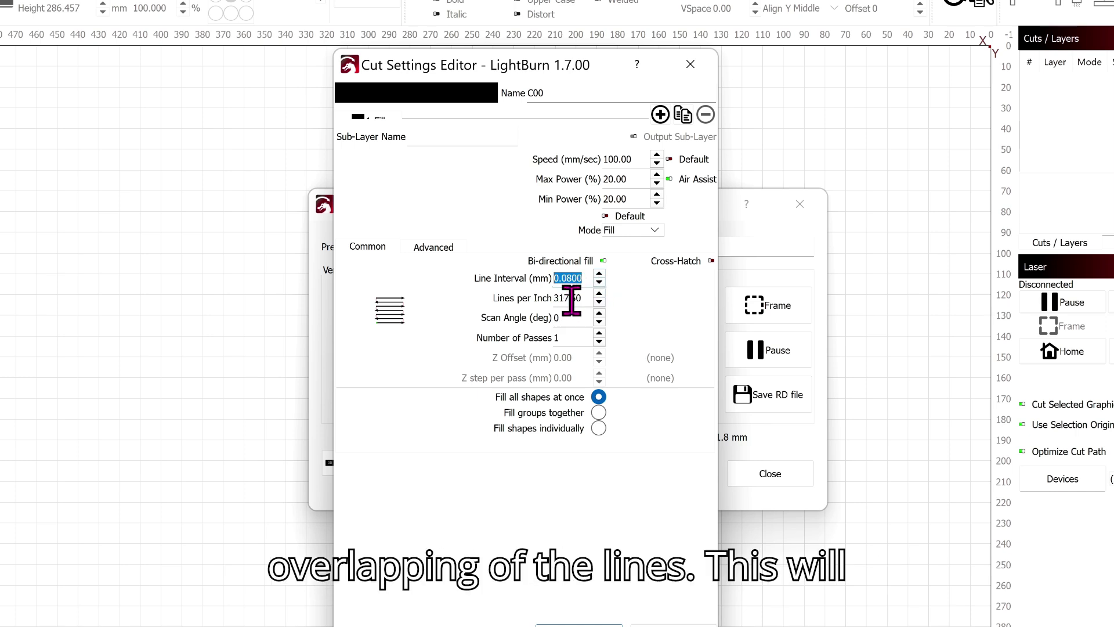
left_click(571, 624)
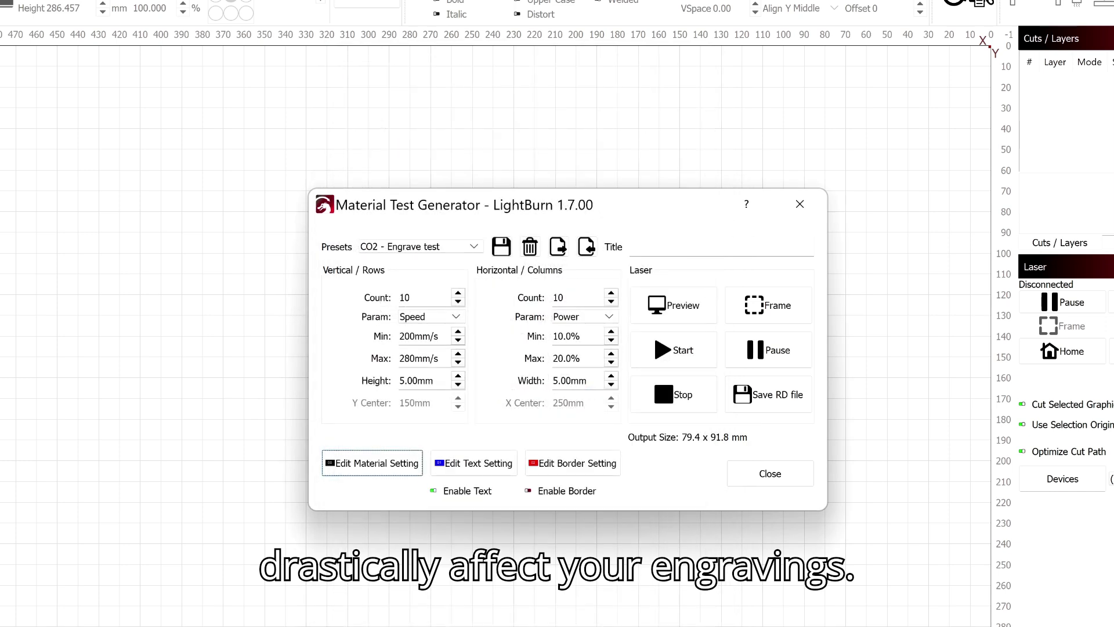
Preview the tighter-interval grid, then enable the cut-out border and preview it.
left_click(668, 302)
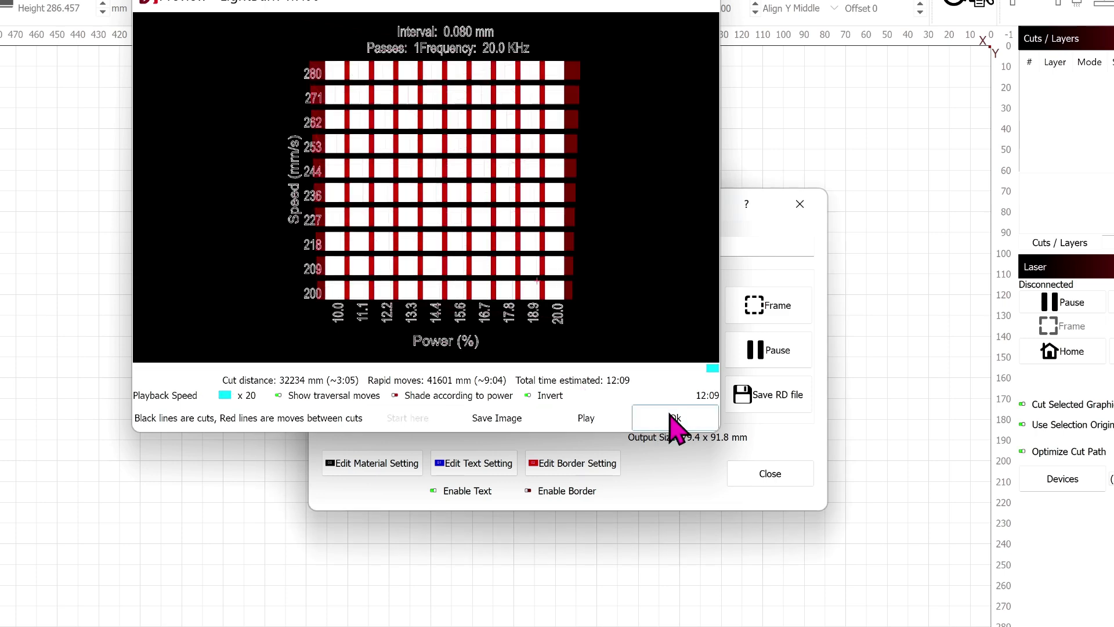
left_click(674, 419)
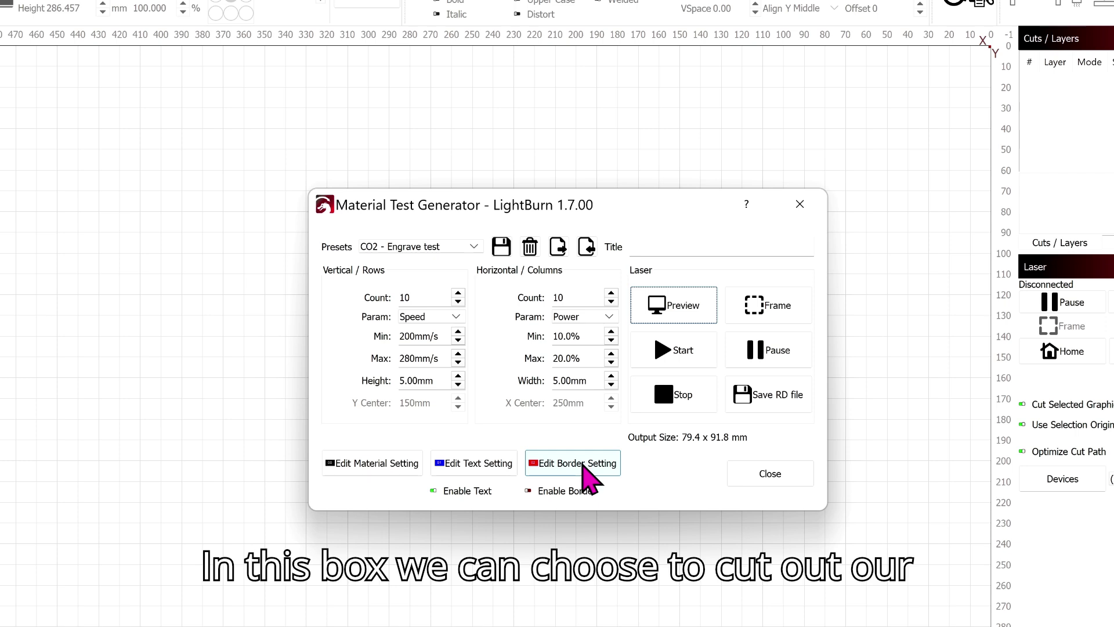
left_click(531, 491)
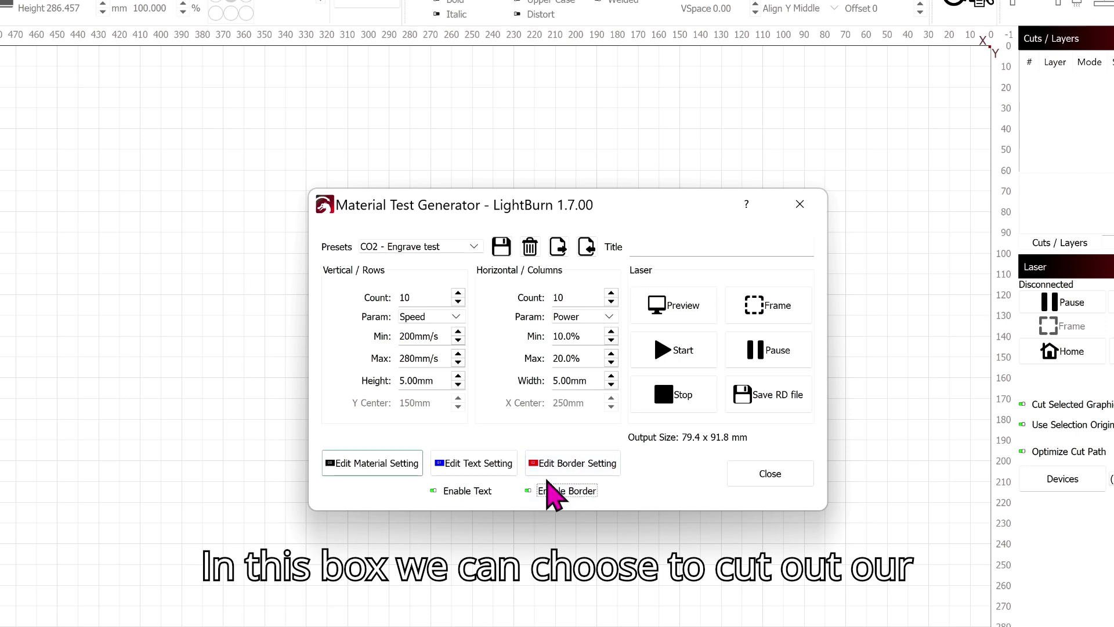
left_click(663, 297)
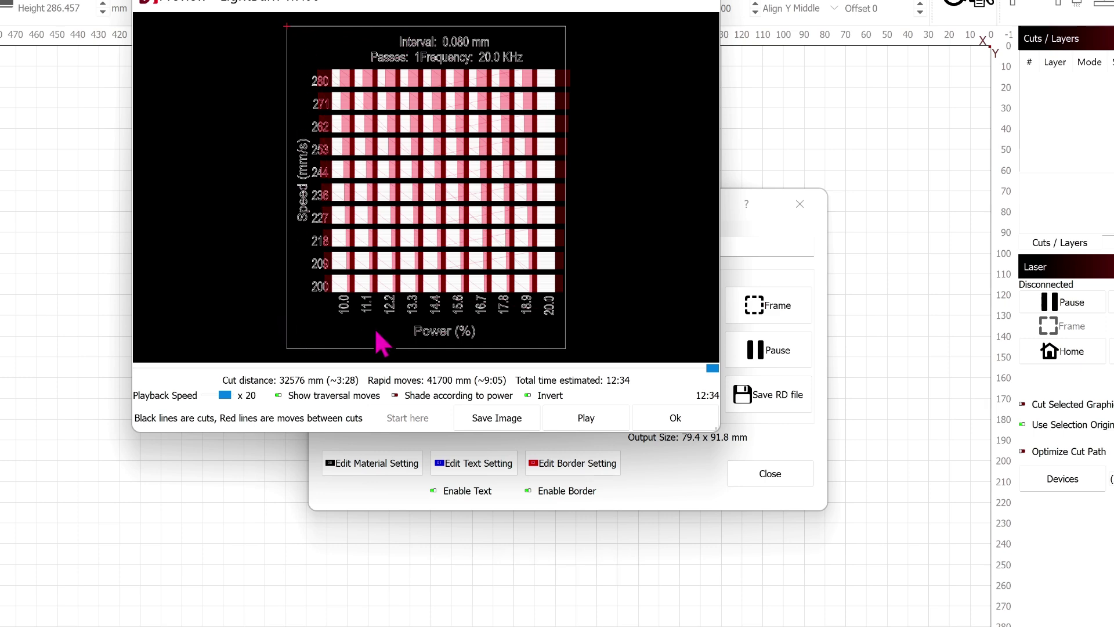
left_click(667, 421)
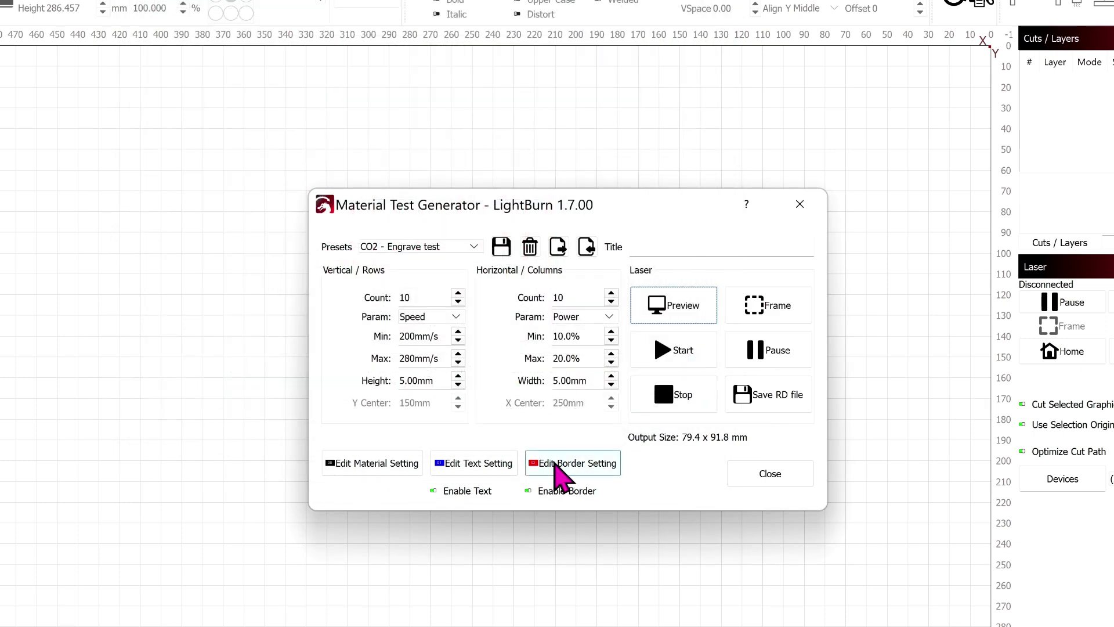
left_click(555, 466)
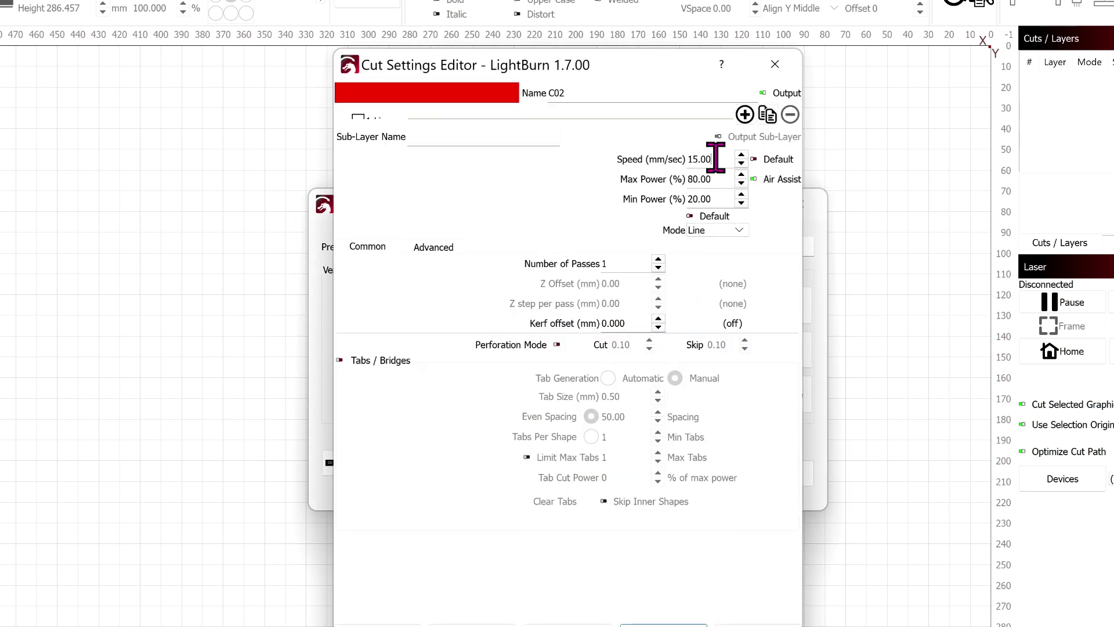
Give the border layer 25 mm/s speed and 40% max power, then confirm.
left_click_drag(716, 158, 674, 159)
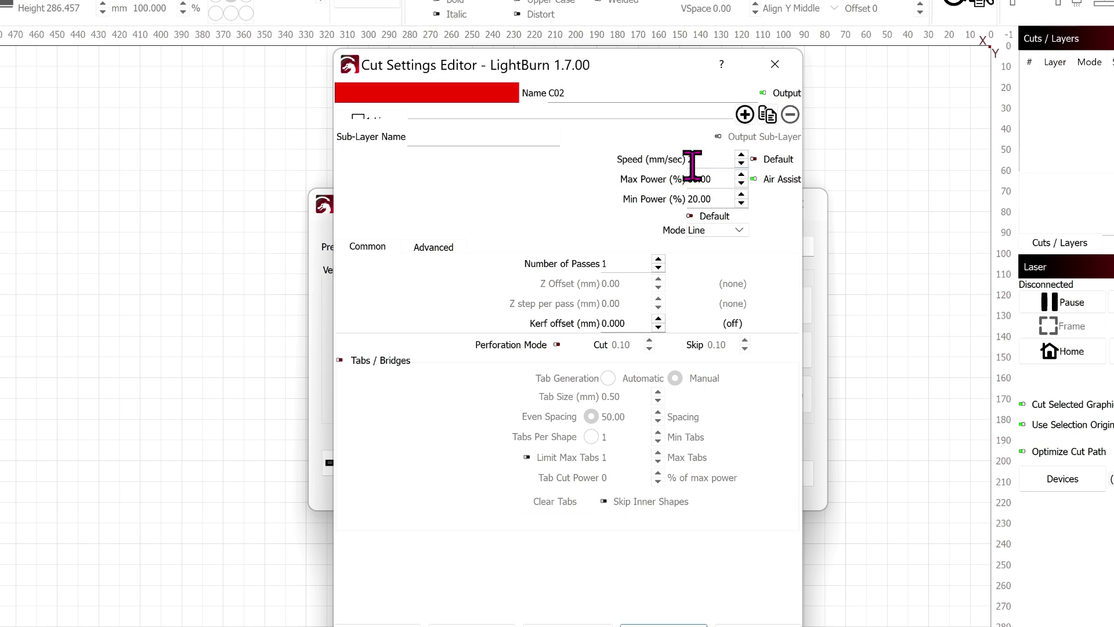
type("25")
key("Tab")
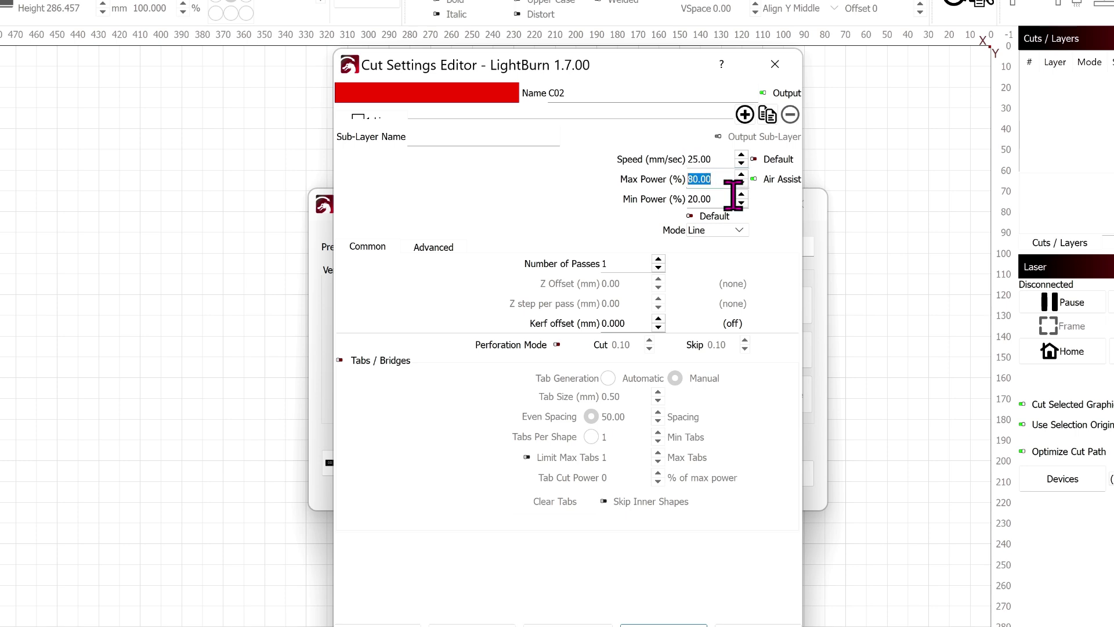
type("4")
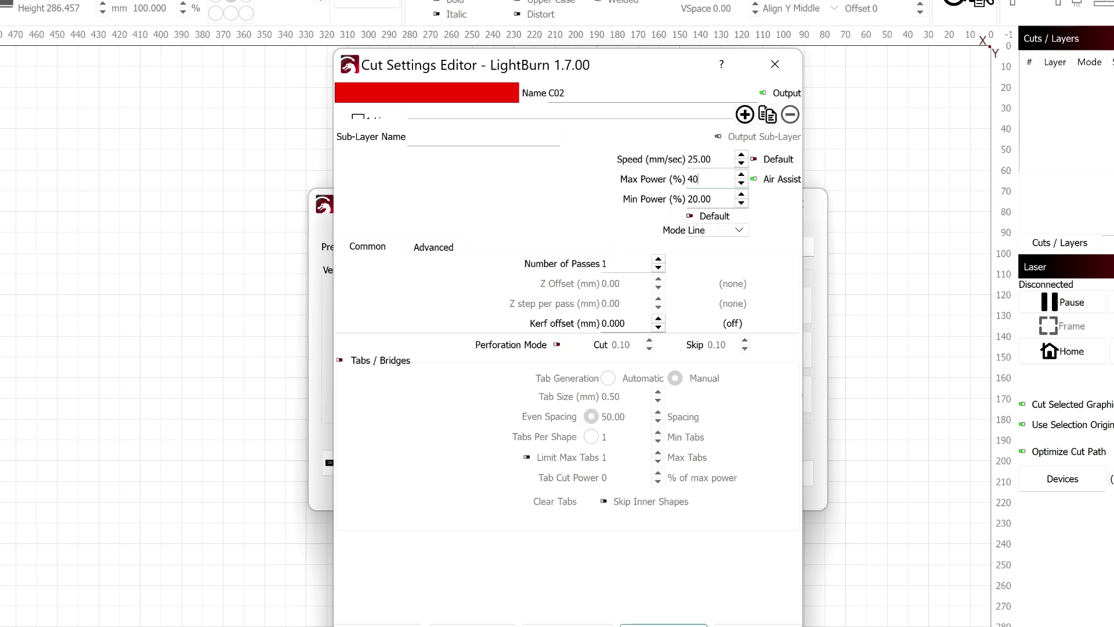
left_click(683, 622)
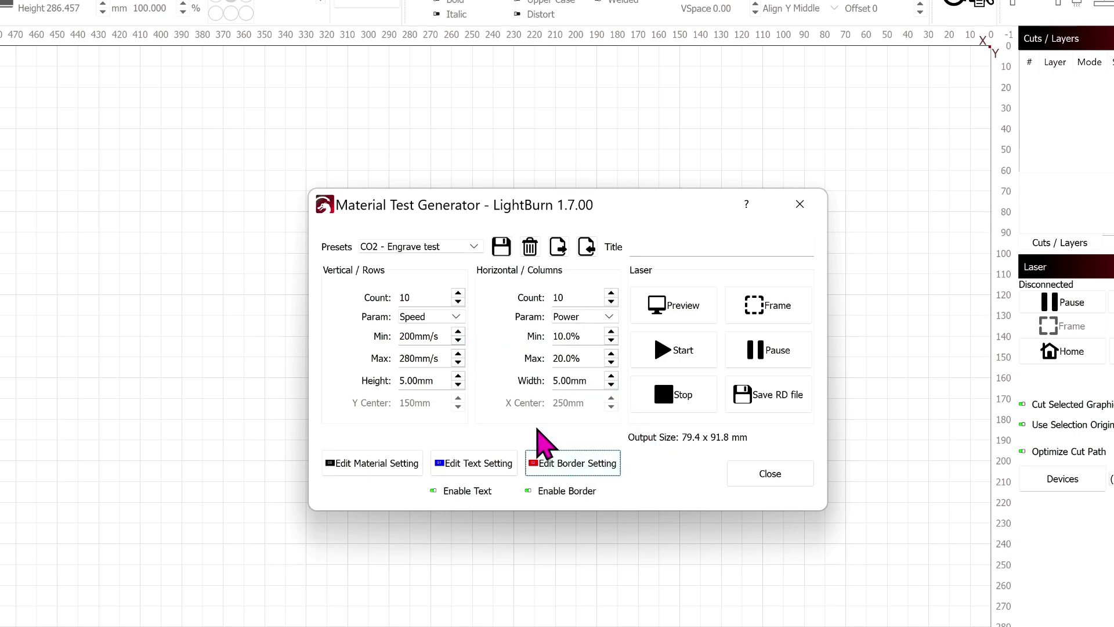
Enlarge the test boxes to 8.00 × 8.00 mm and preview the 114.4 × 132.9 mm grid.
left_click(676, 306)
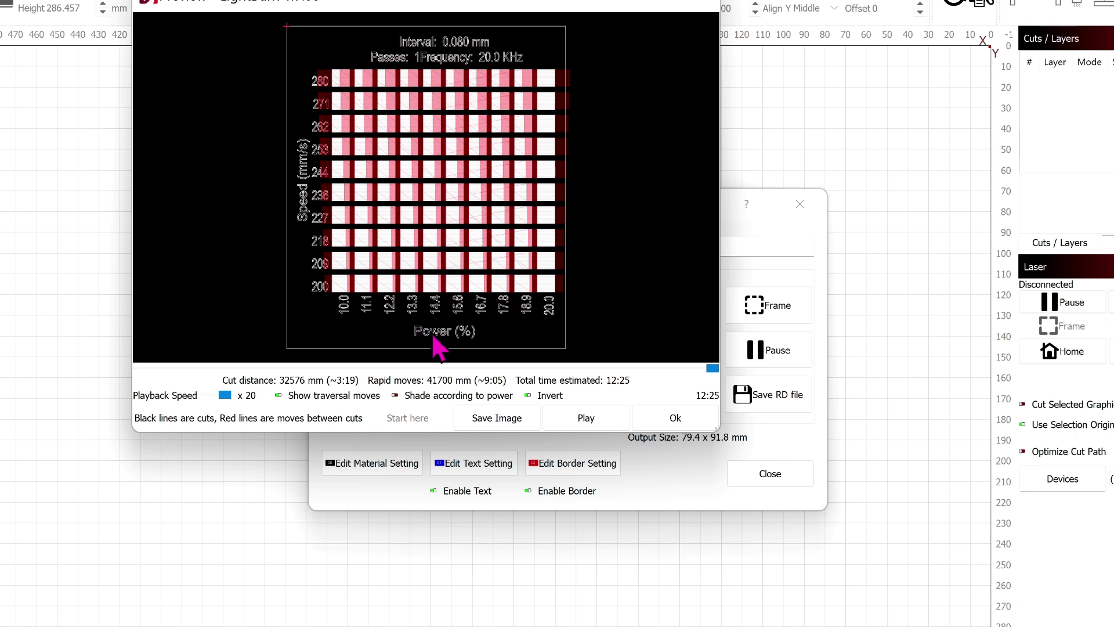
left_click(678, 418)
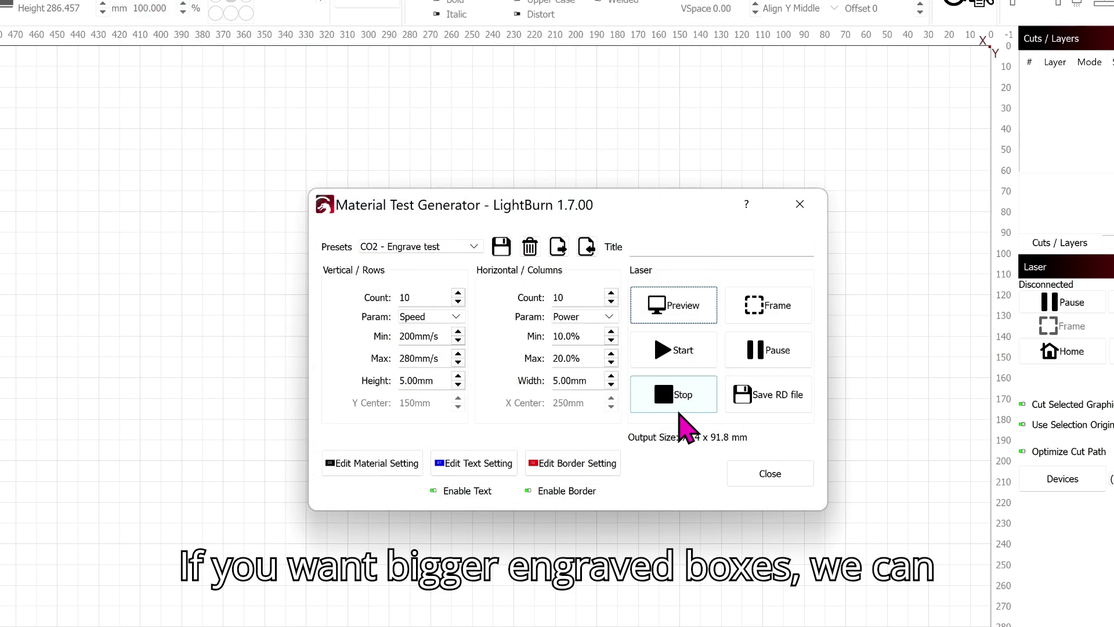
left_click(458, 377)
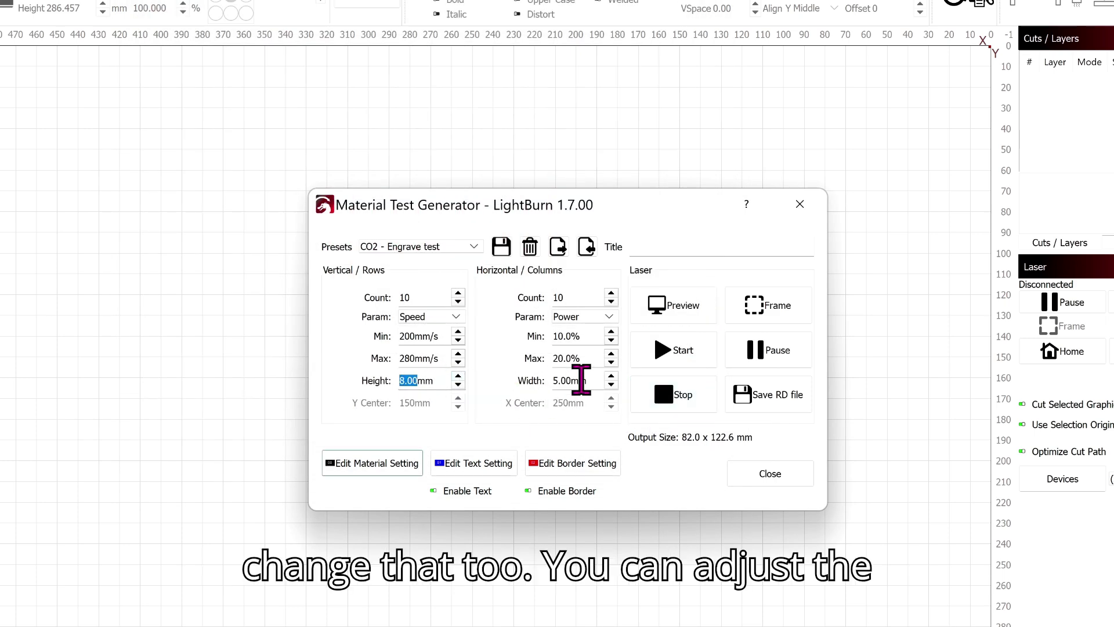
left_click(611, 377)
left_click(611, 377)
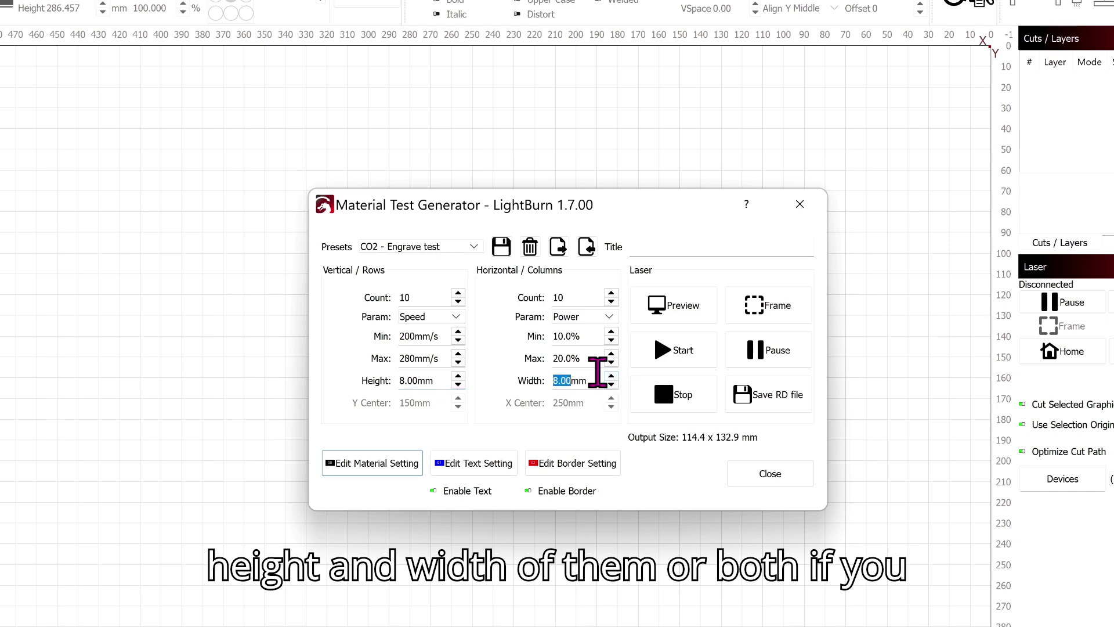
left_click(662, 314)
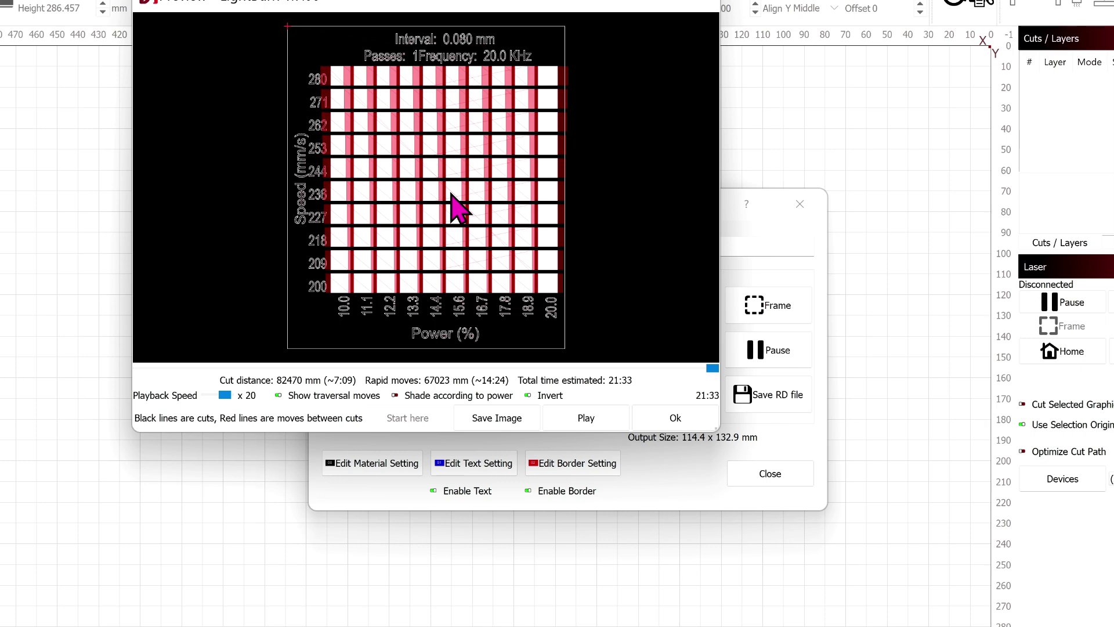
left_click(664, 416)
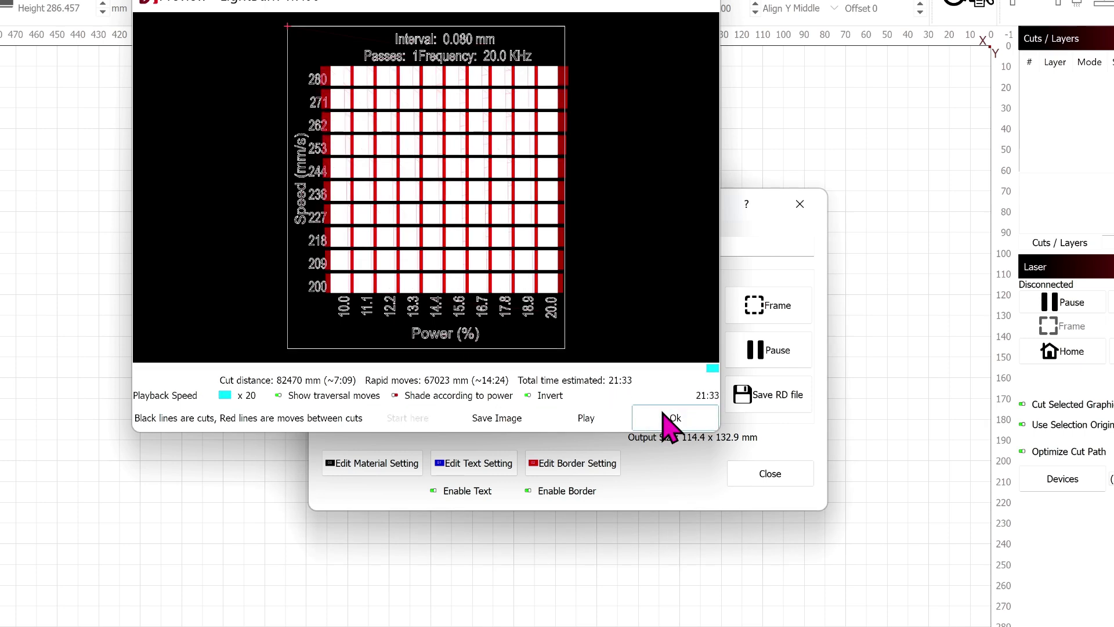
Reduce the grid to 5 power columns by 7 speed rows and preview the 79.9 × 104.4 mm result.
left_click(611, 302)
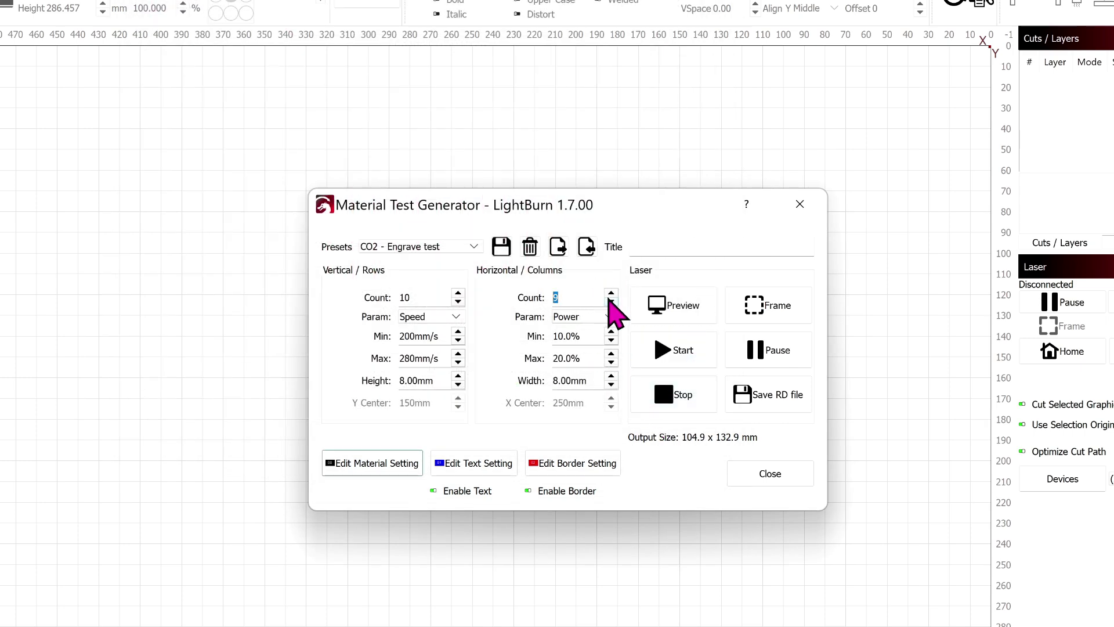
left_click(611, 301)
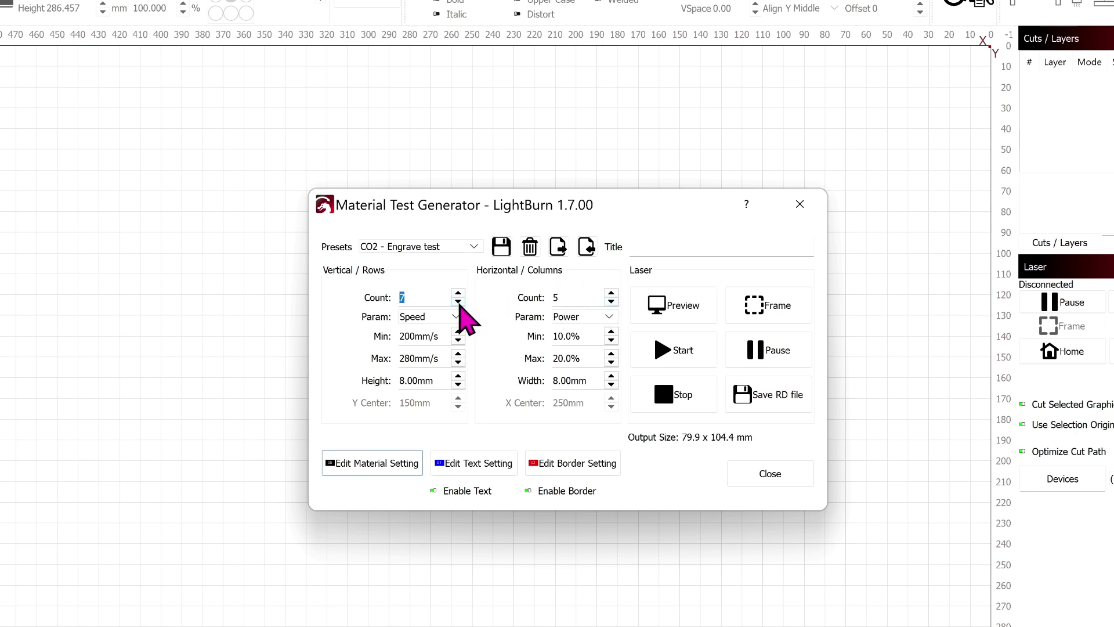
left_click(685, 316)
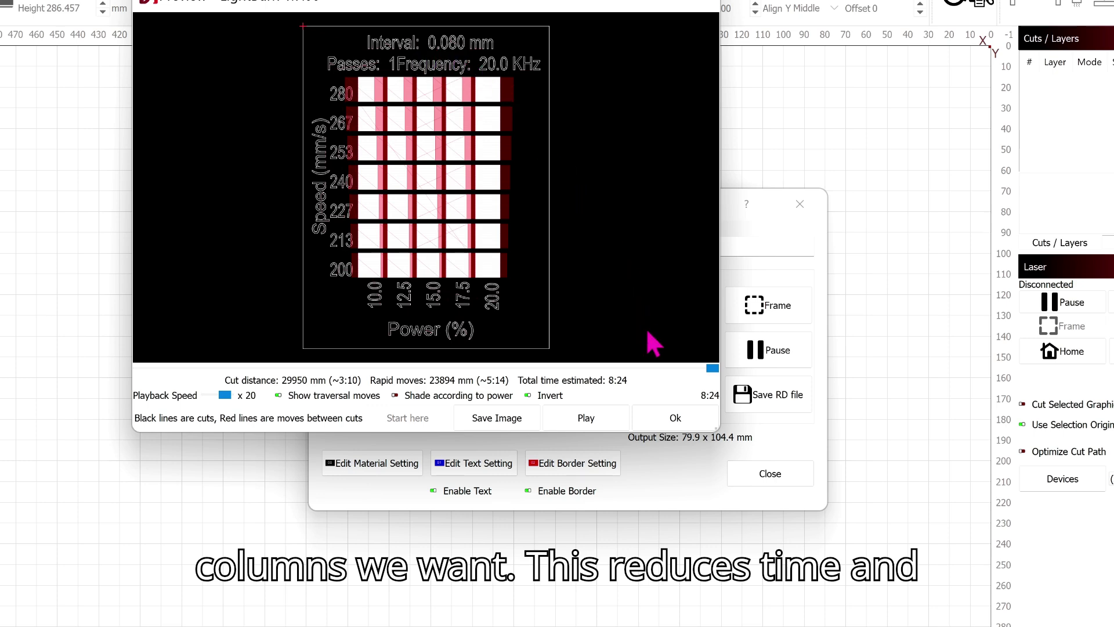
left_click(665, 417)
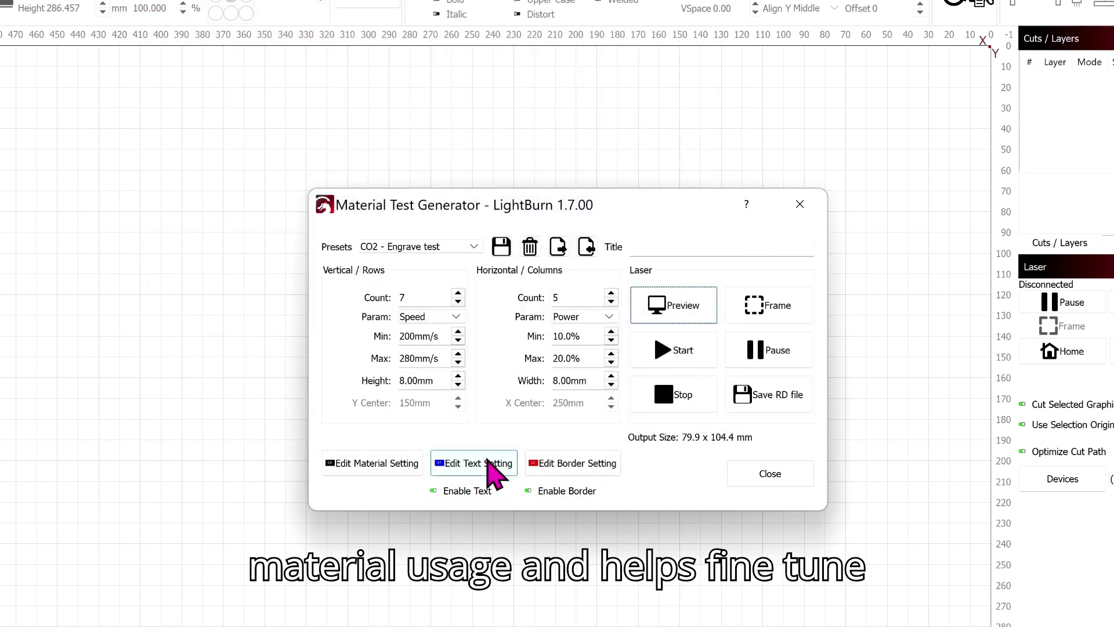
Give the test label text layer 300 mm/s speed and 15% max power, keeping Line mode.
left_click(490, 464)
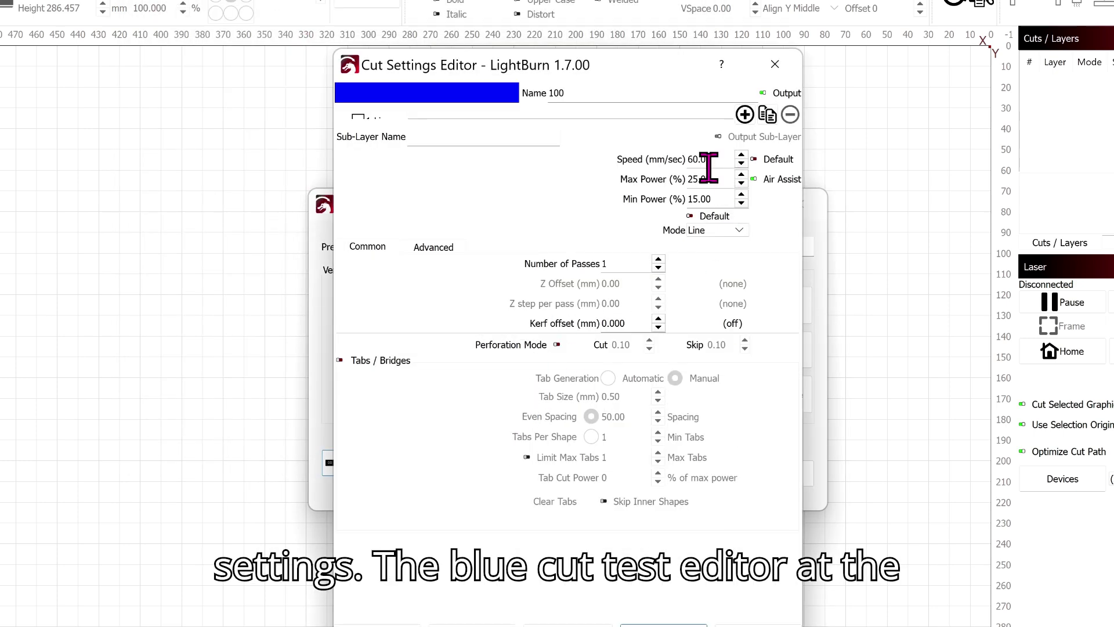
left_click_drag(708, 156, 679, 155)
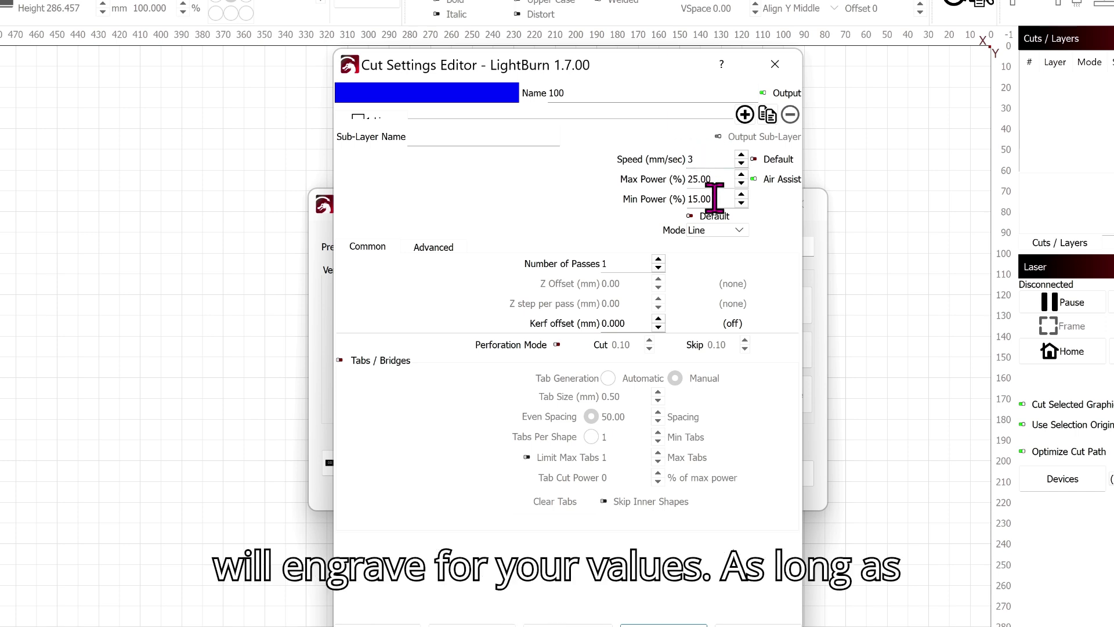
key("Tab")
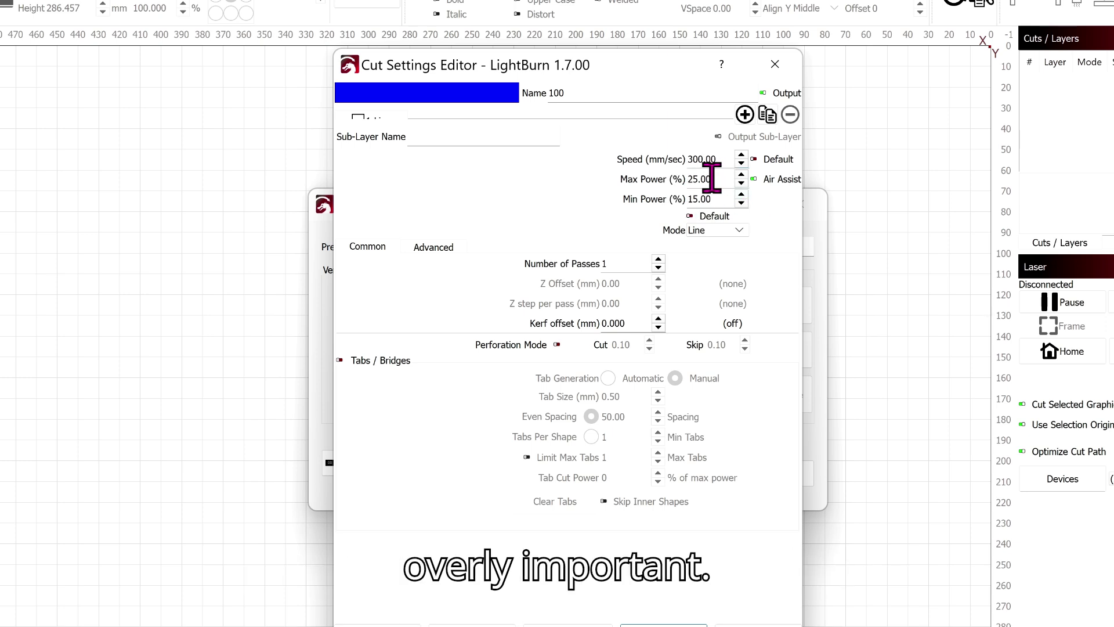
double_click(712, 179)
type("15")
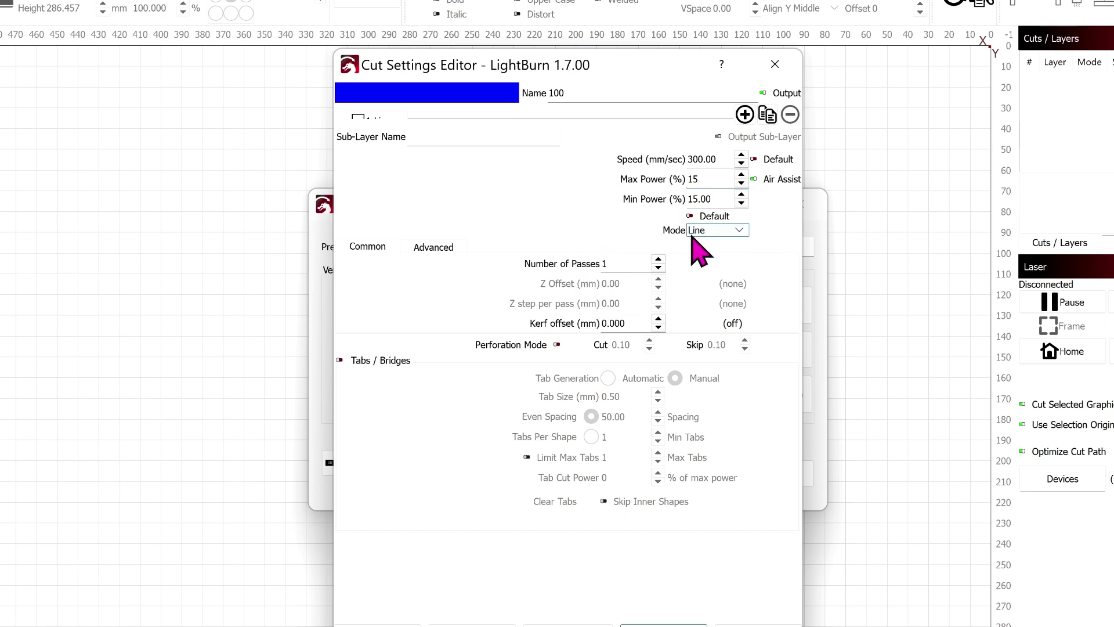
left_click(714, 231)
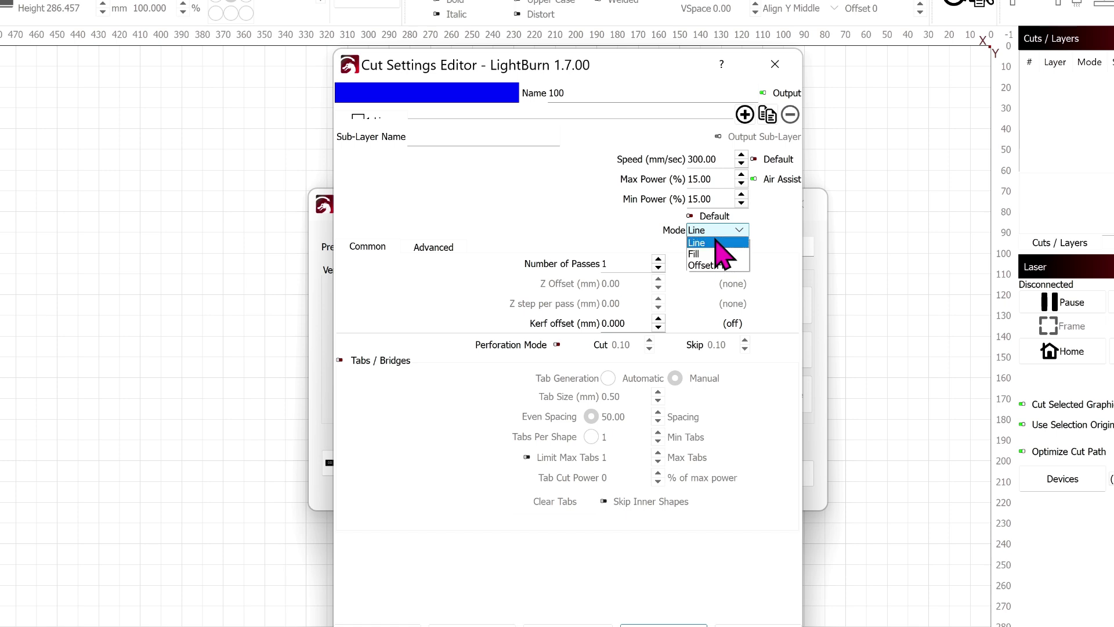
left_click(717, 242)
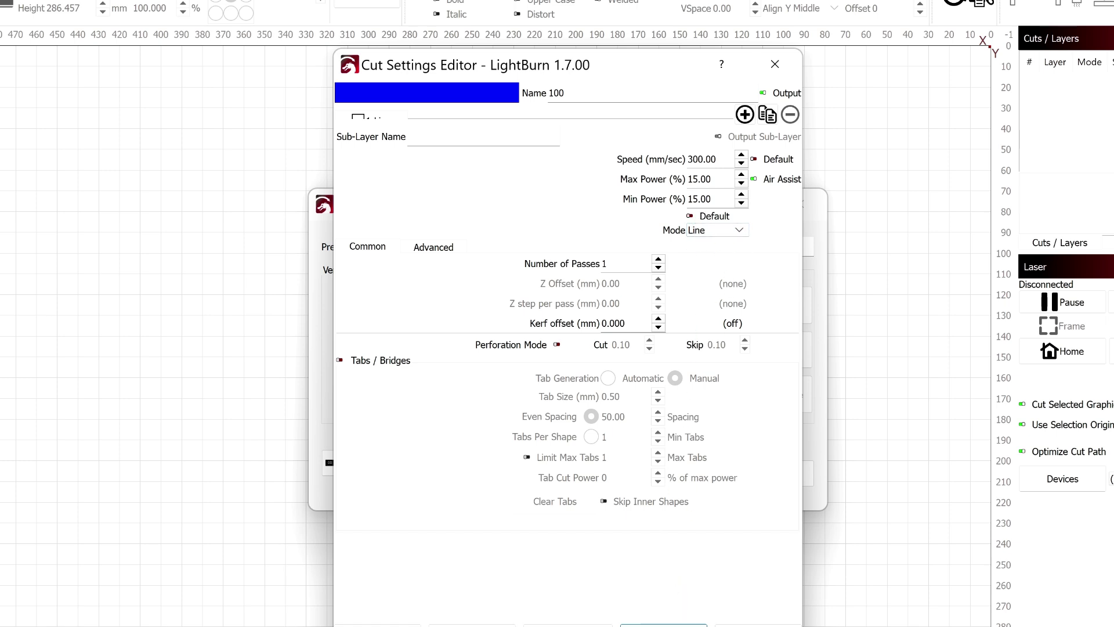
left_click(663, 625)
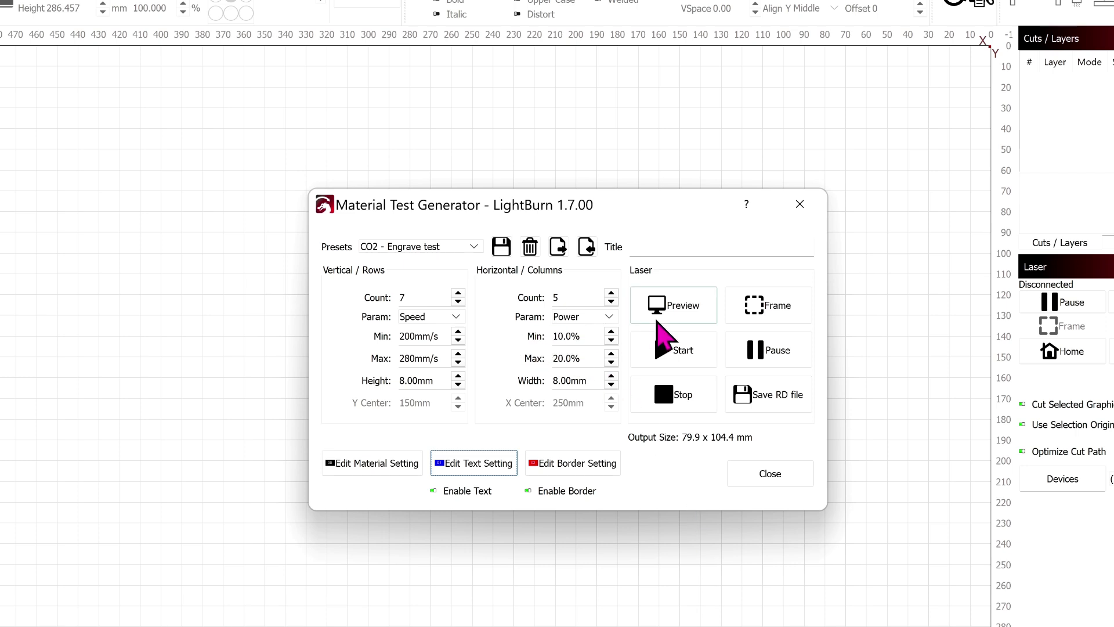
Set the engrave test power columns to 12–17% and preview the grid (8:24, 79.9 × 103.7 mm).
left_click(661, 317)
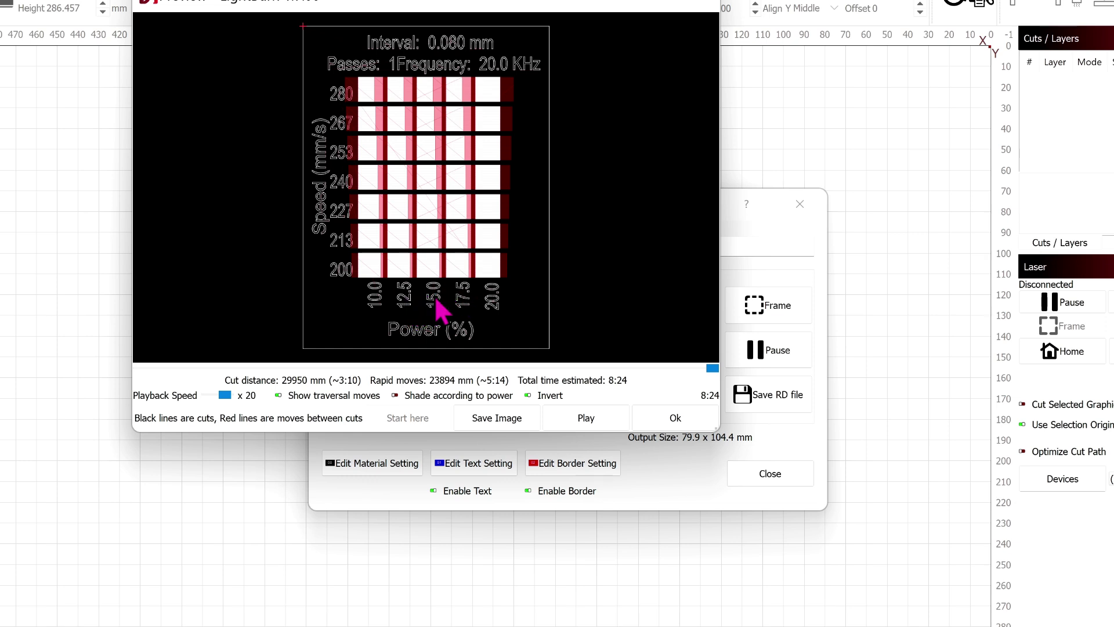
left_click(673, 423)
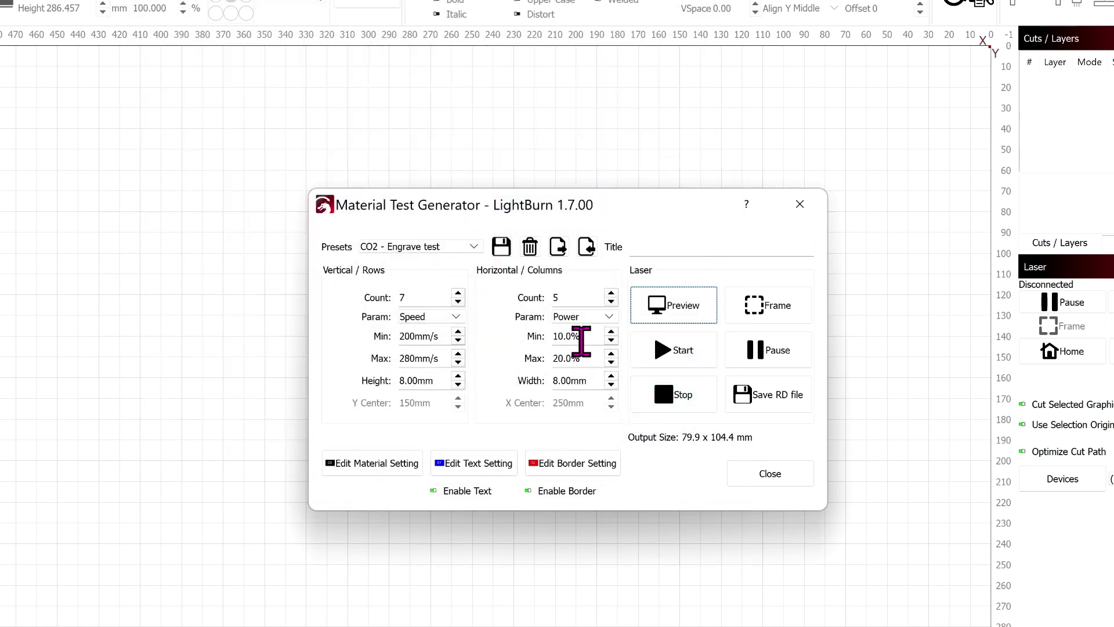
left_click_drag(582, 335, 551, 335)
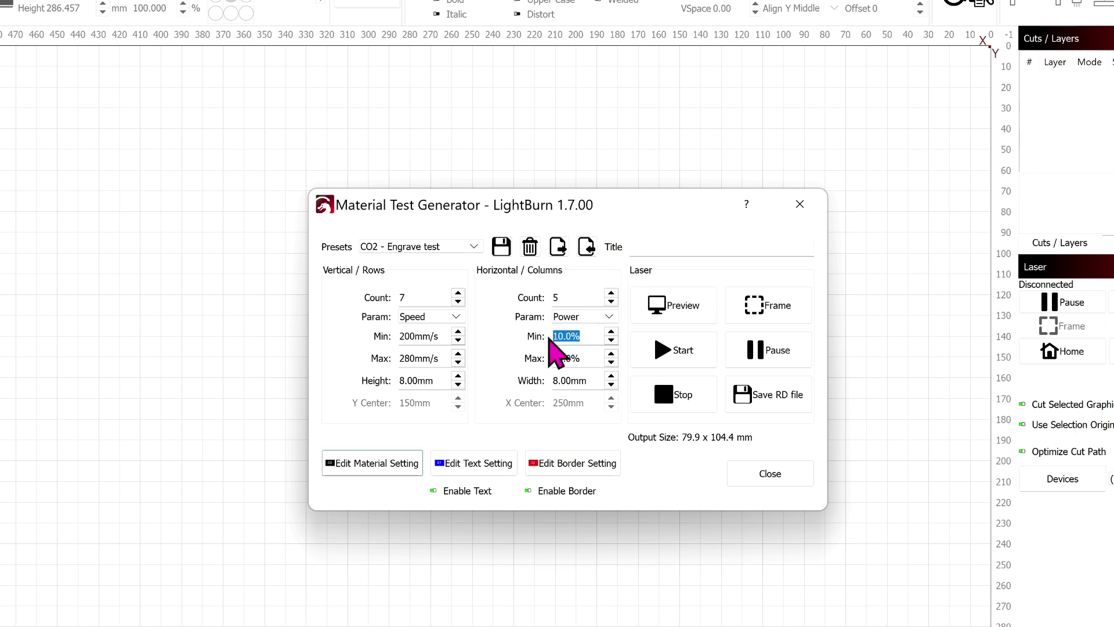
type("12")
key("Tab")
type("17")
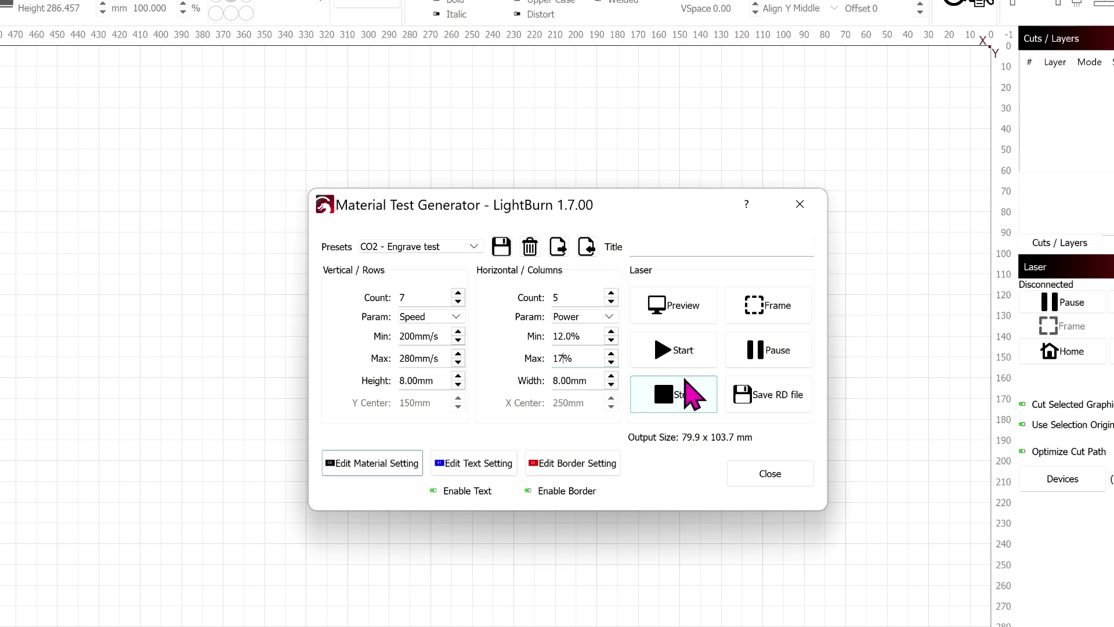
left_click(658, 304)
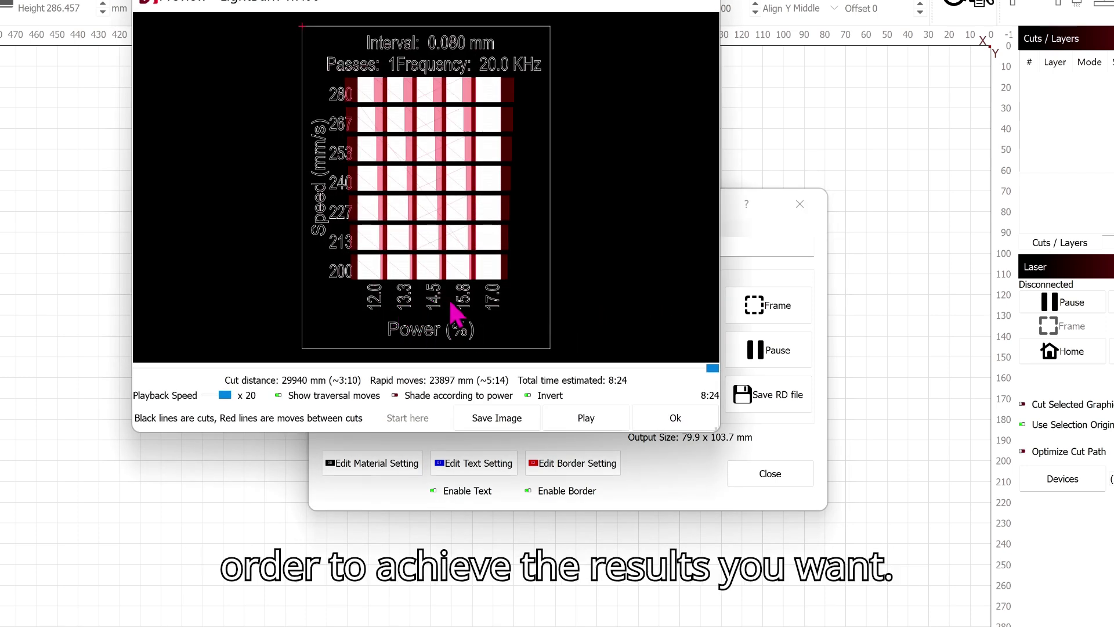
left_click(673, 416)
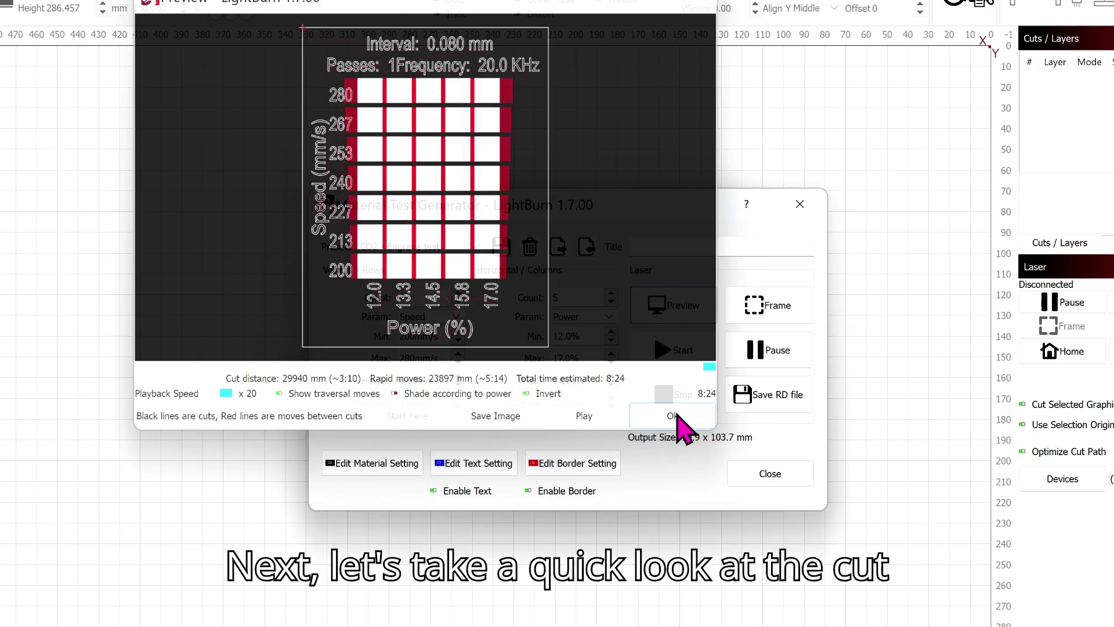
Load the CO2 - Cut test preset and preview its grid.
left_click(425, 249)
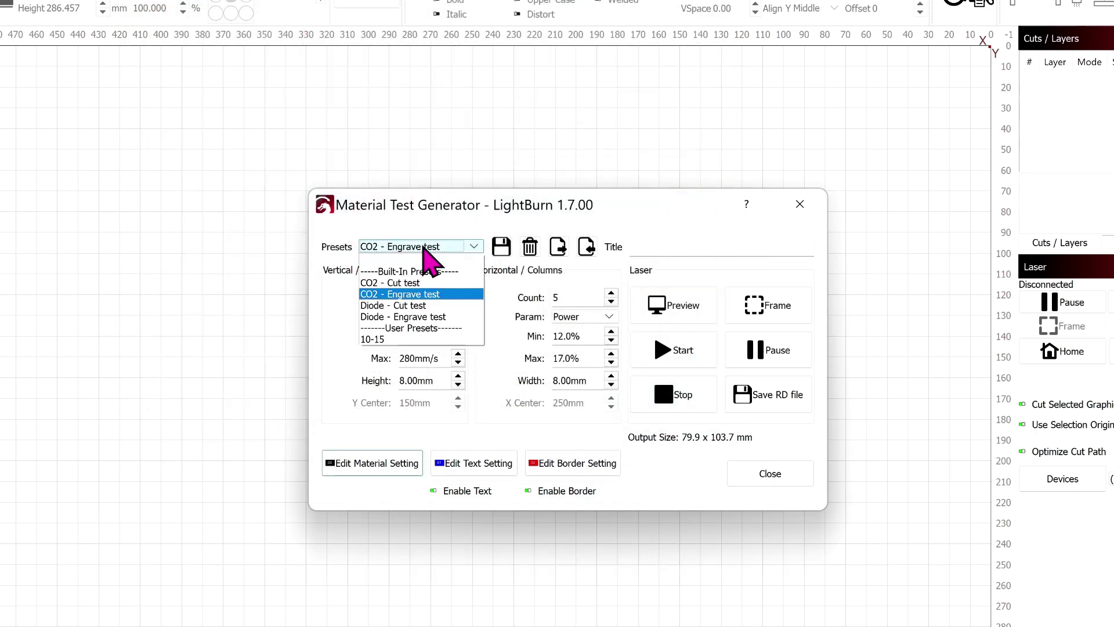
left_click(427, 283)
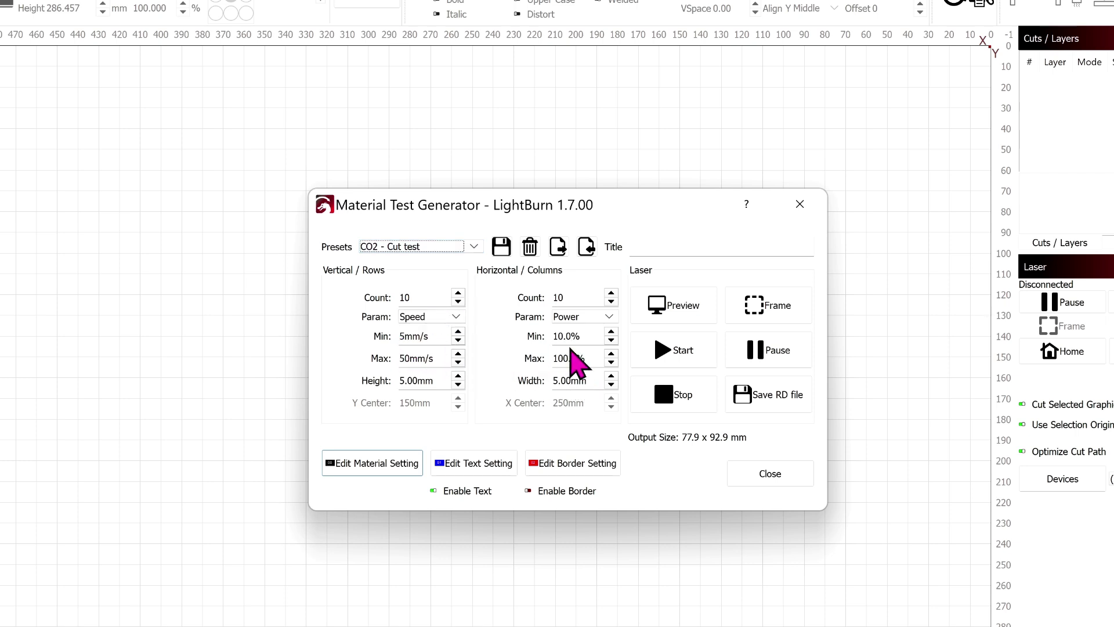
left_click(662, 313)
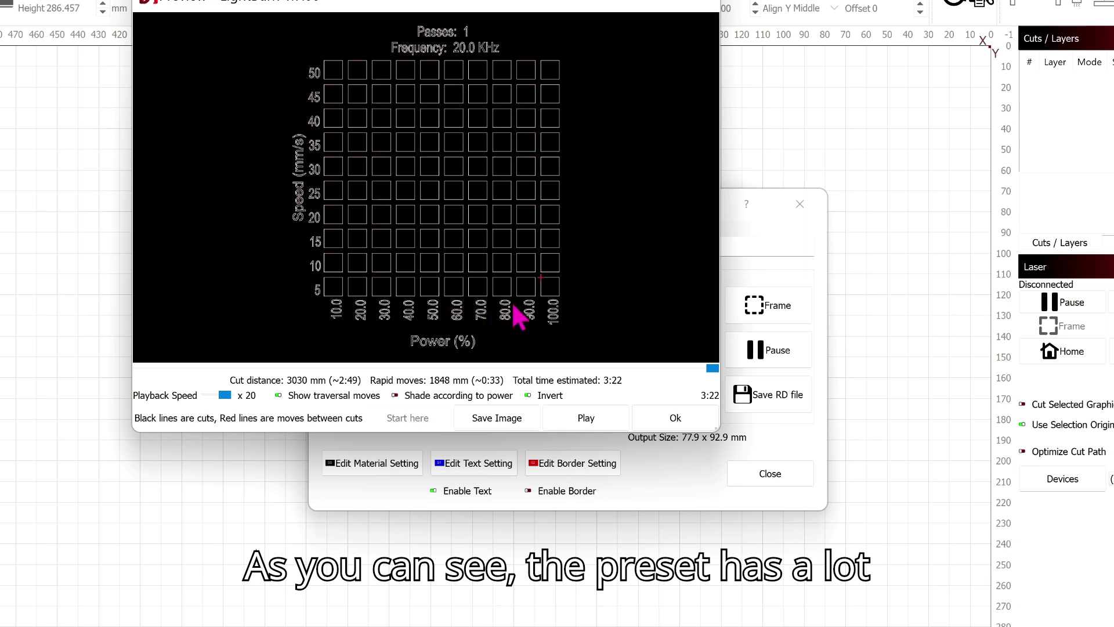
left_click(674, 419)
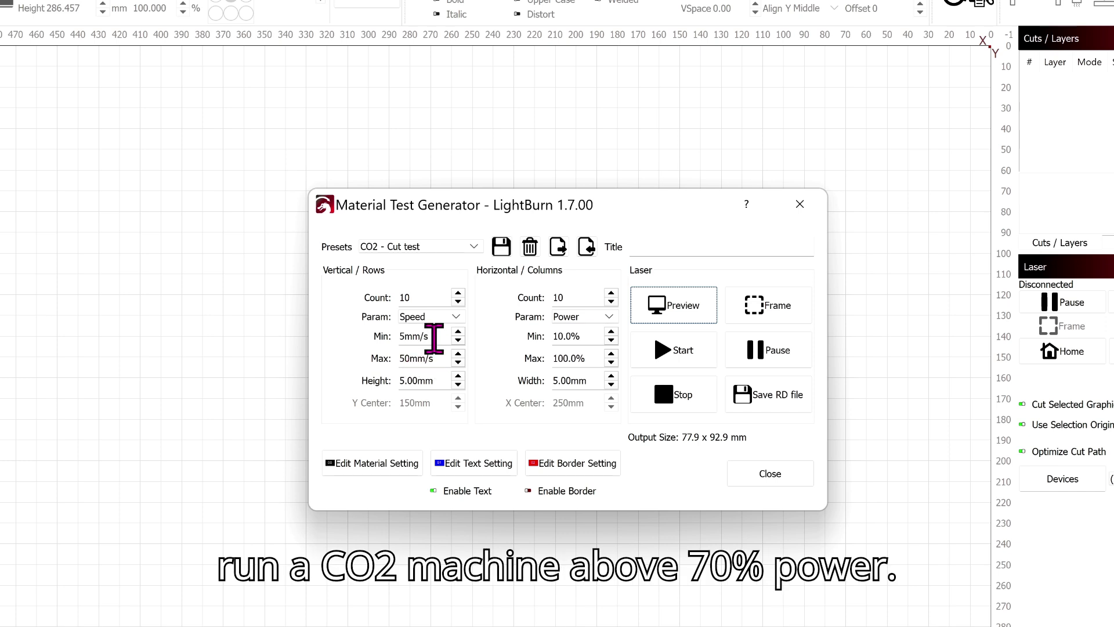
Adjust the cut test to 10–50 mm/s speed and 10–60% power, previewing at 2:53.
left_click_drag(434, 336, 399, 338)
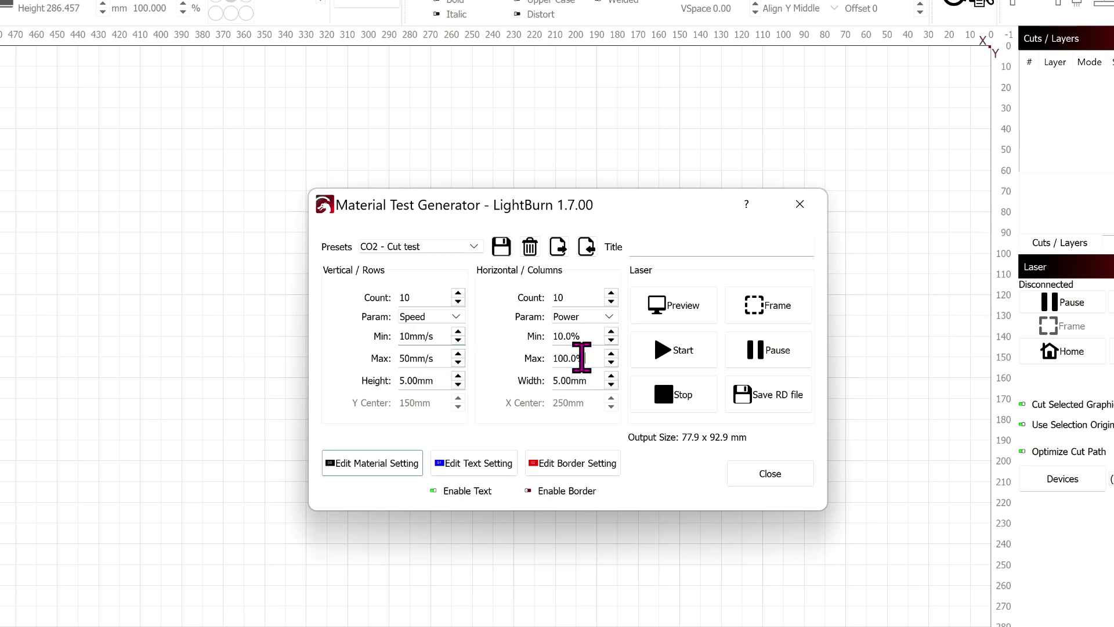
left_click_drag(582, 358, 542, 357)
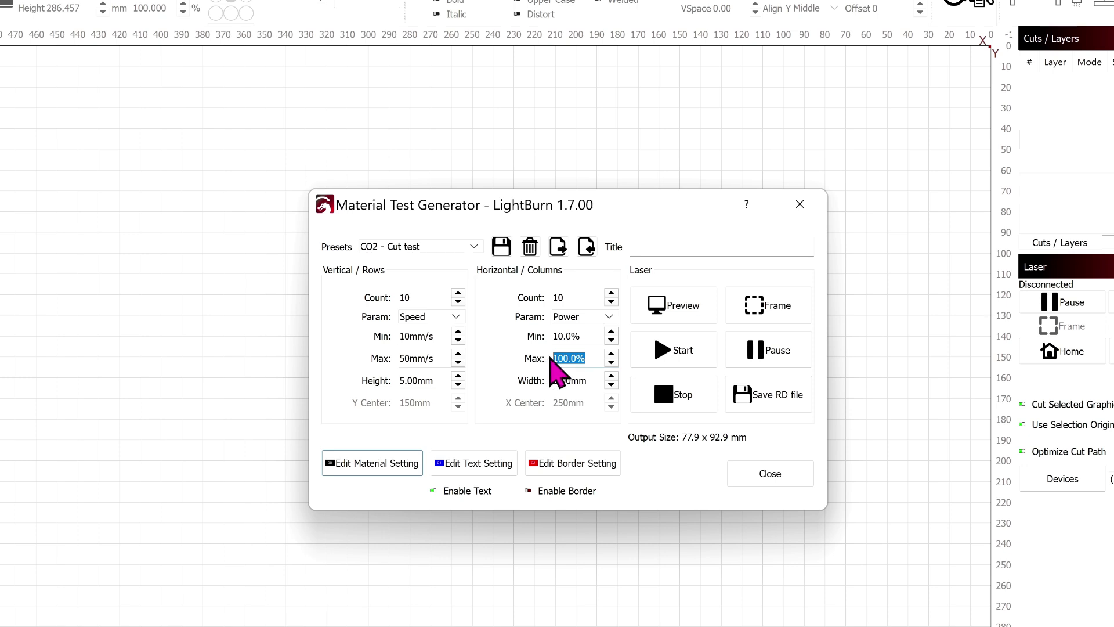
type("50")
left_click(673, 315)
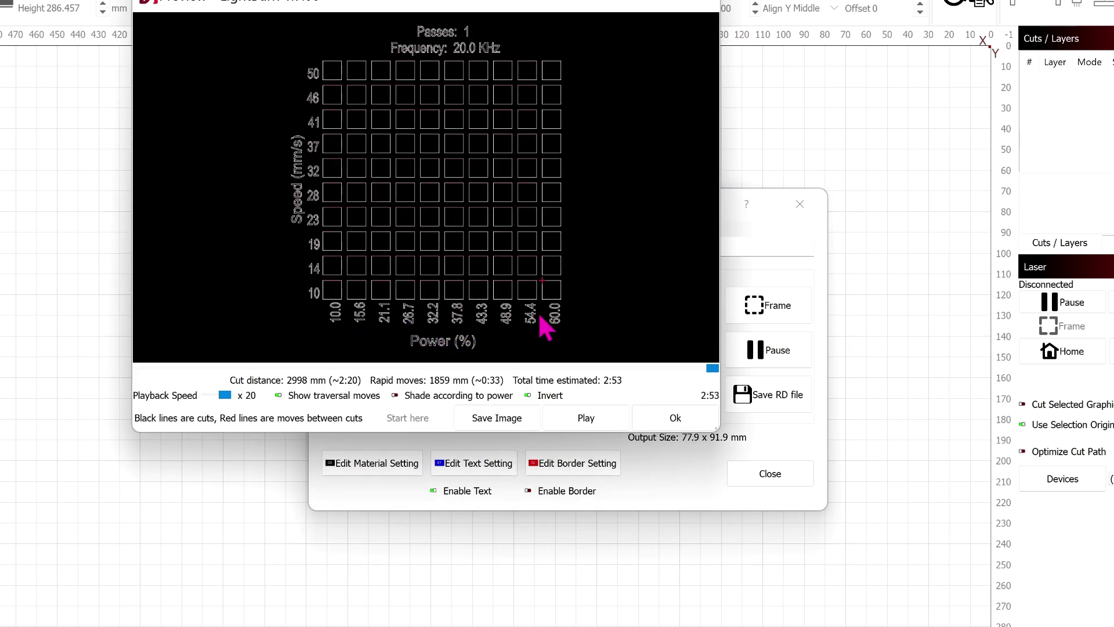
left_click(685, 416)
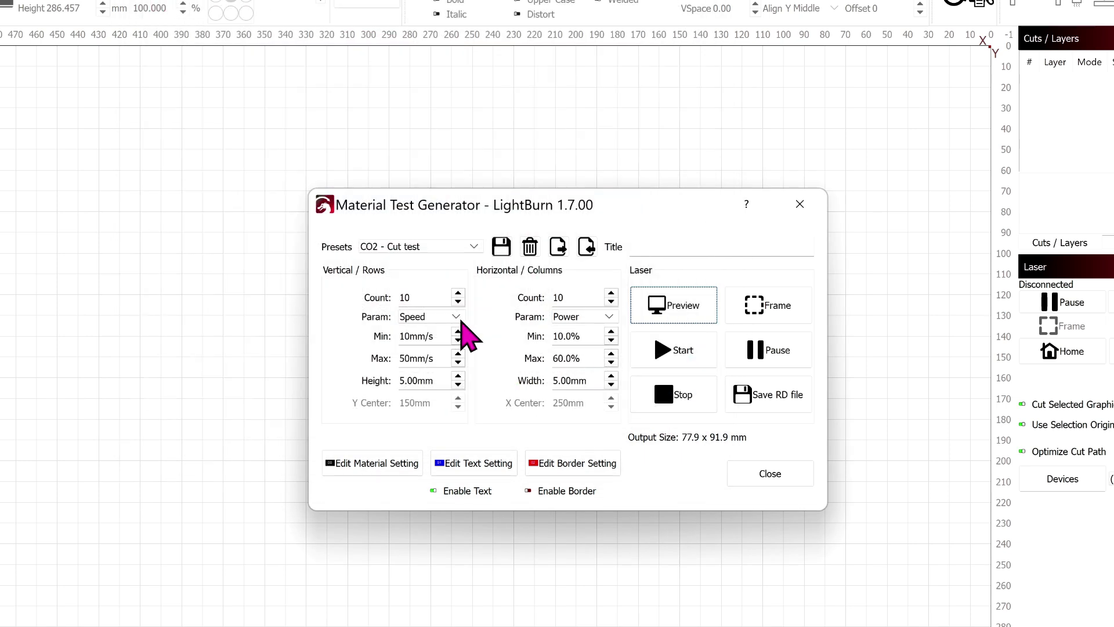
Load the Diode - Engrave test preset and preview its 20–200 mm/s by 10–100% grid.
left_click(419, 246)
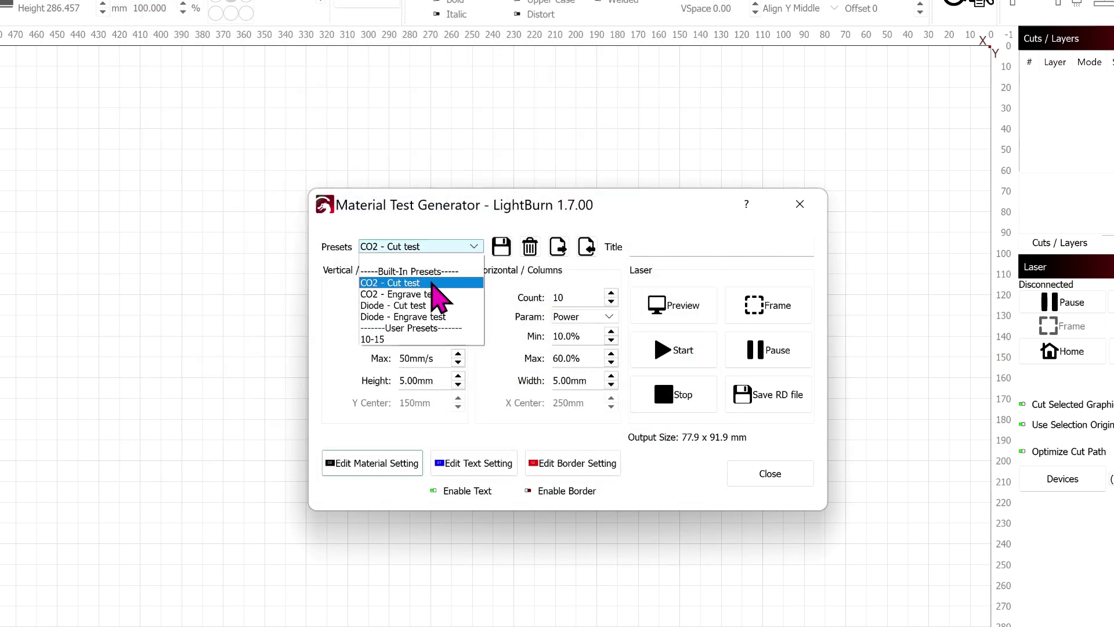
left_click(445, 317)
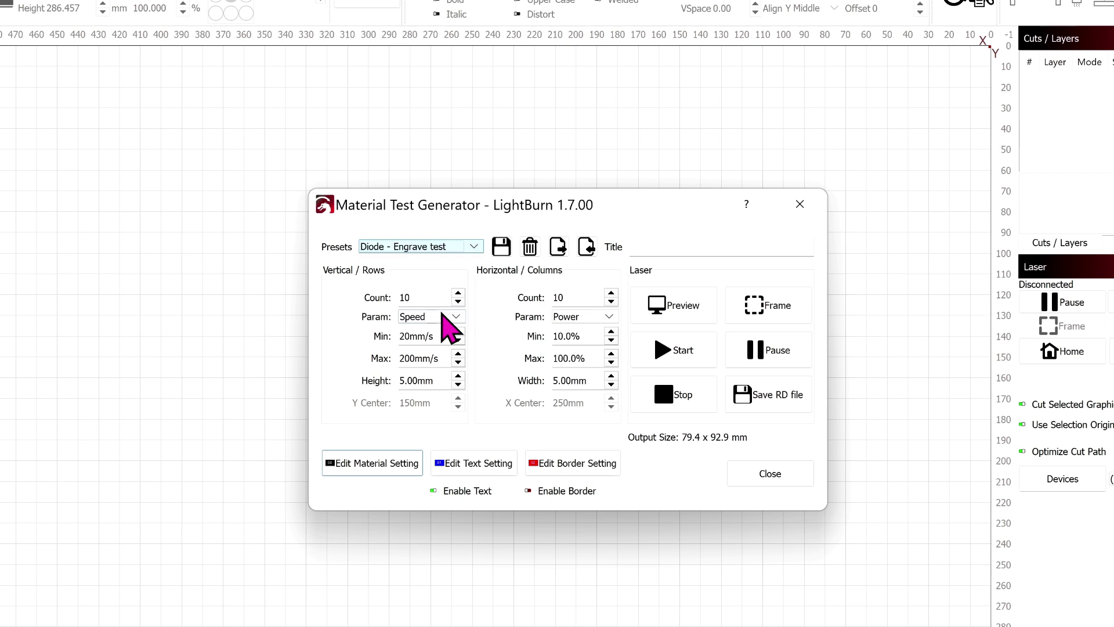
left_click(676, 313)
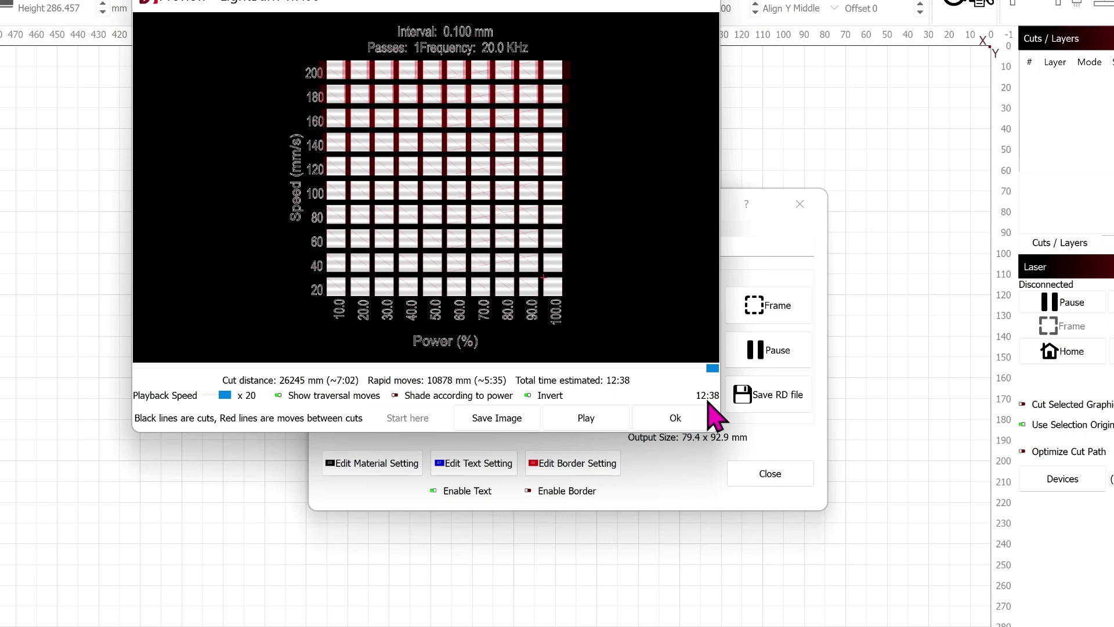
left_click(676, 418)
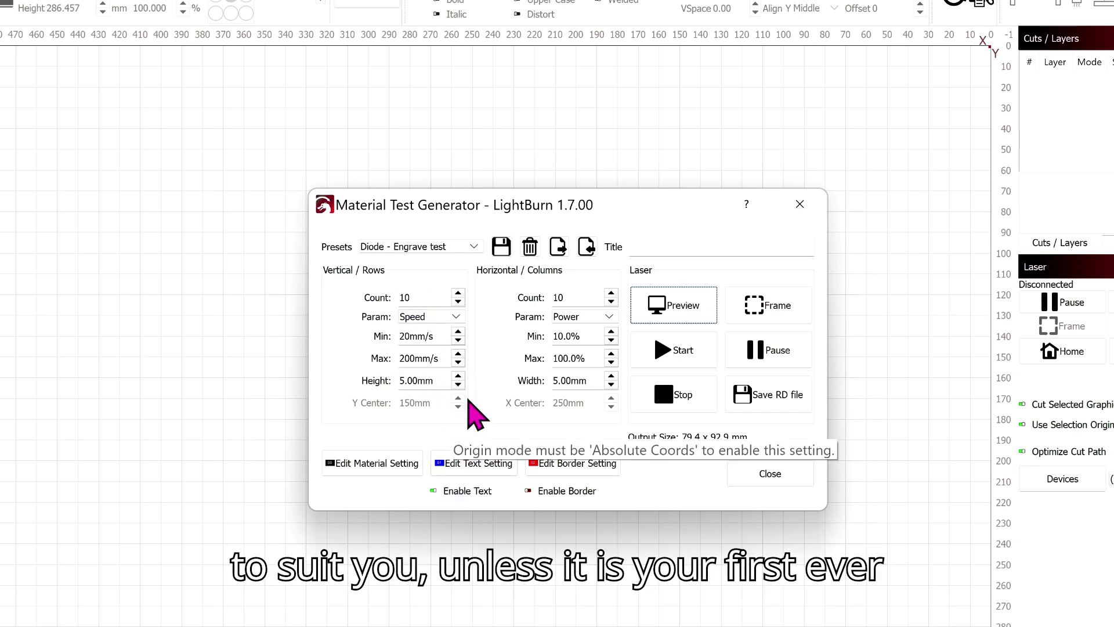
left_click(446, 249)
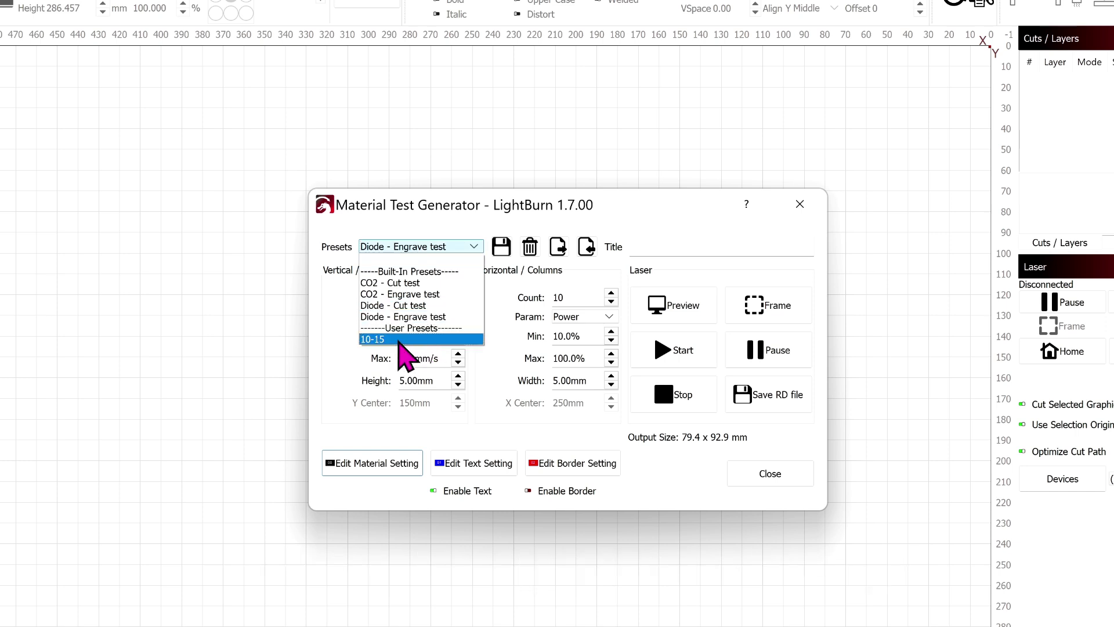
Load user preset 10-15 and preview its 100–300 mm/s by 10–15% power grid.
left_click(398, 340)
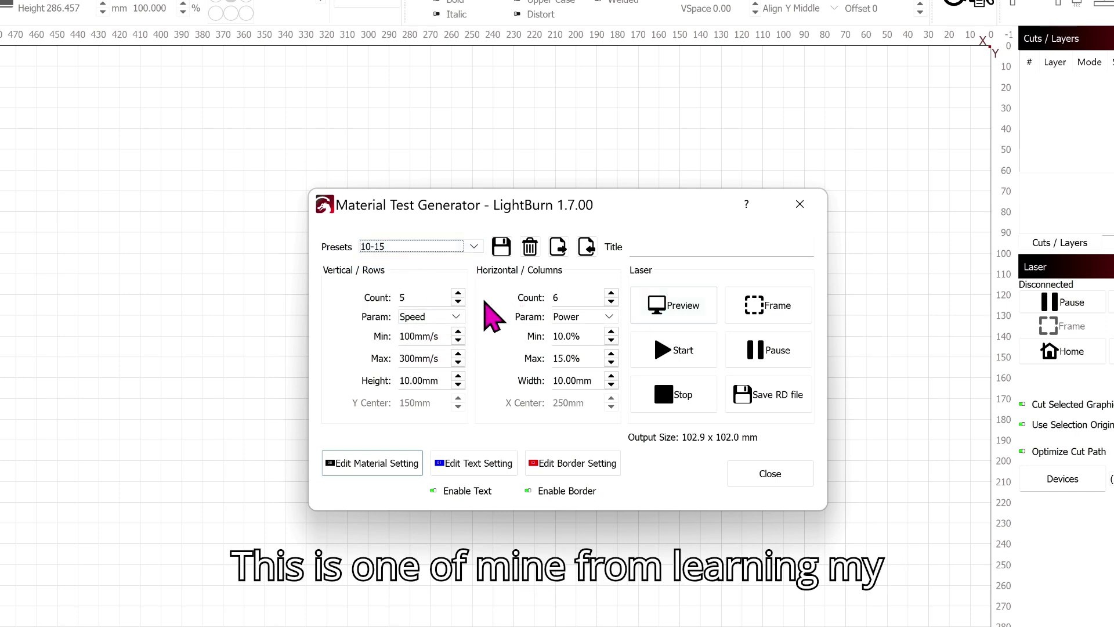
left_click(658, 317)
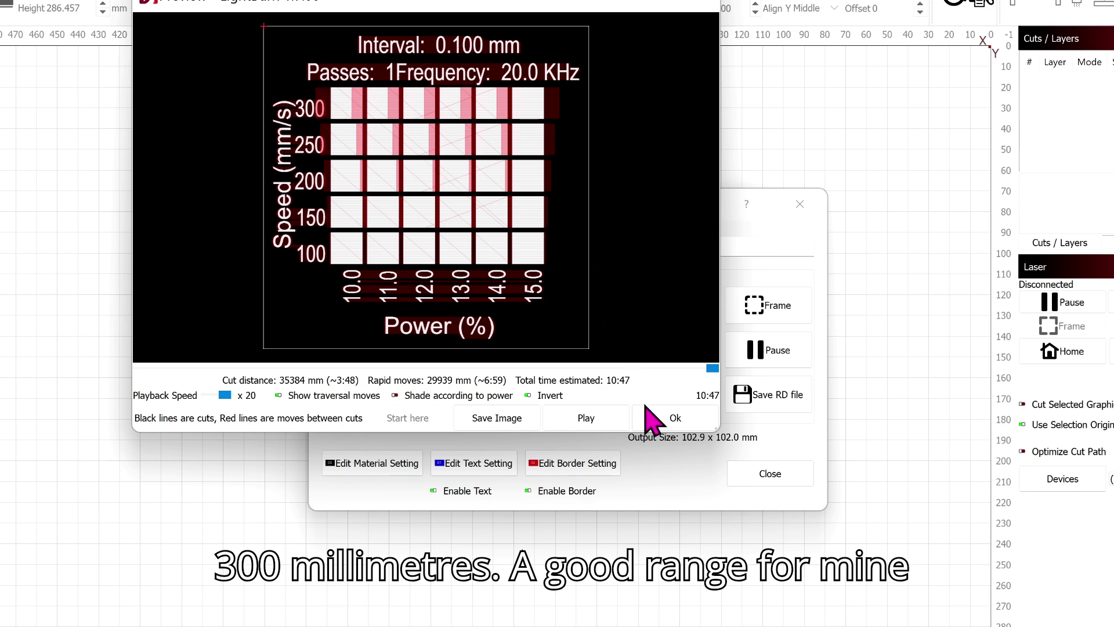
left_click(675, 419)
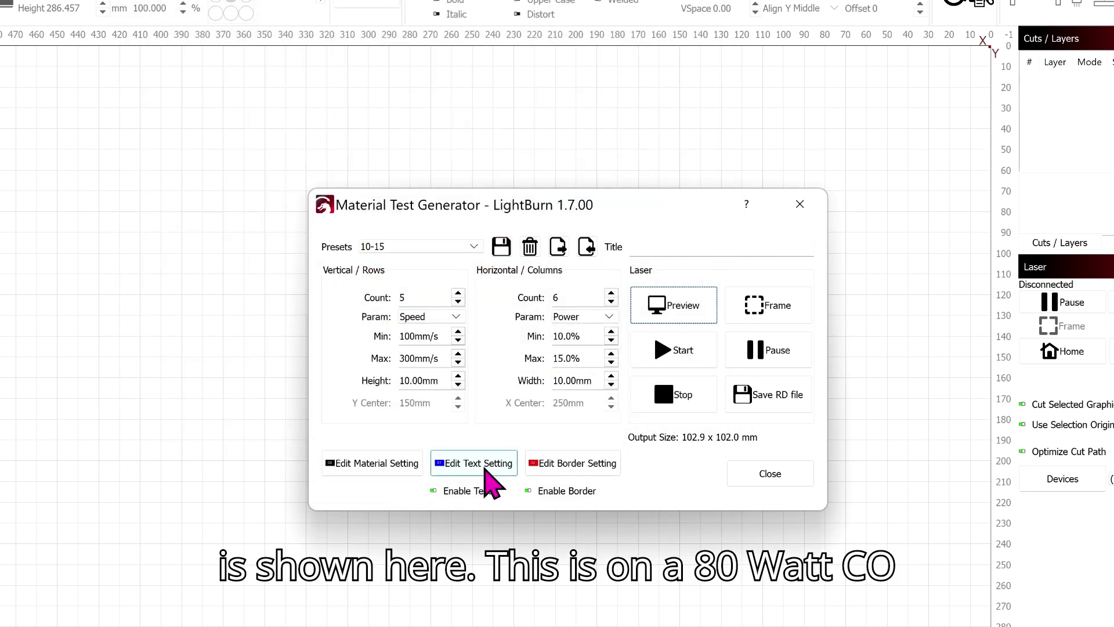
Review the preset's layer cut settings, then bring up the Preset Name dialog to save it.
left_click(485, 470)
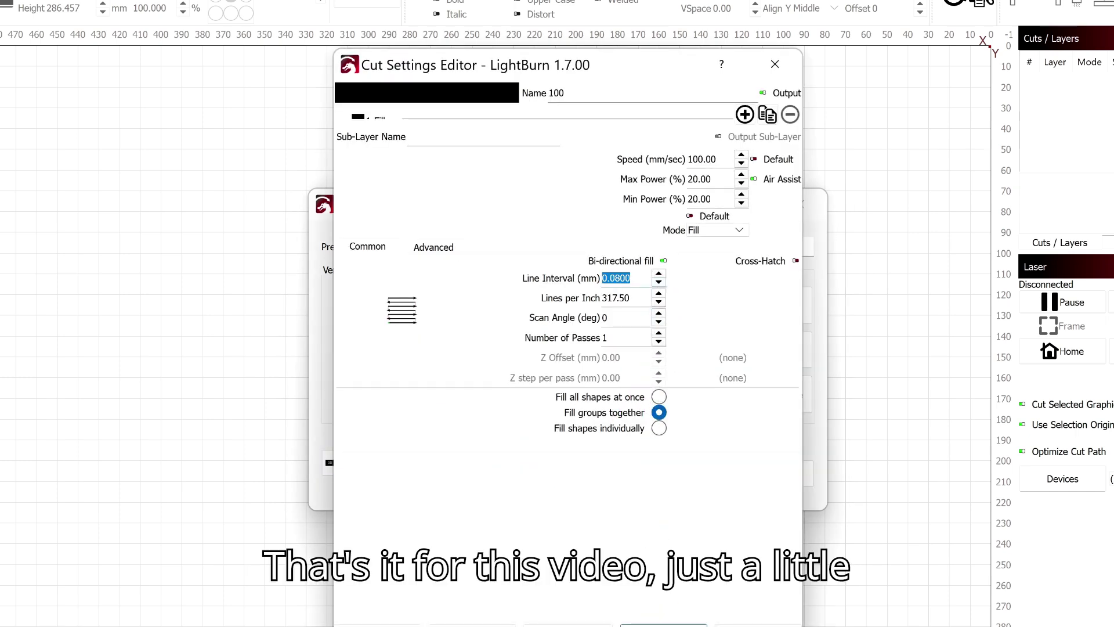
left_click(663, 625)
left_click(498, 251)
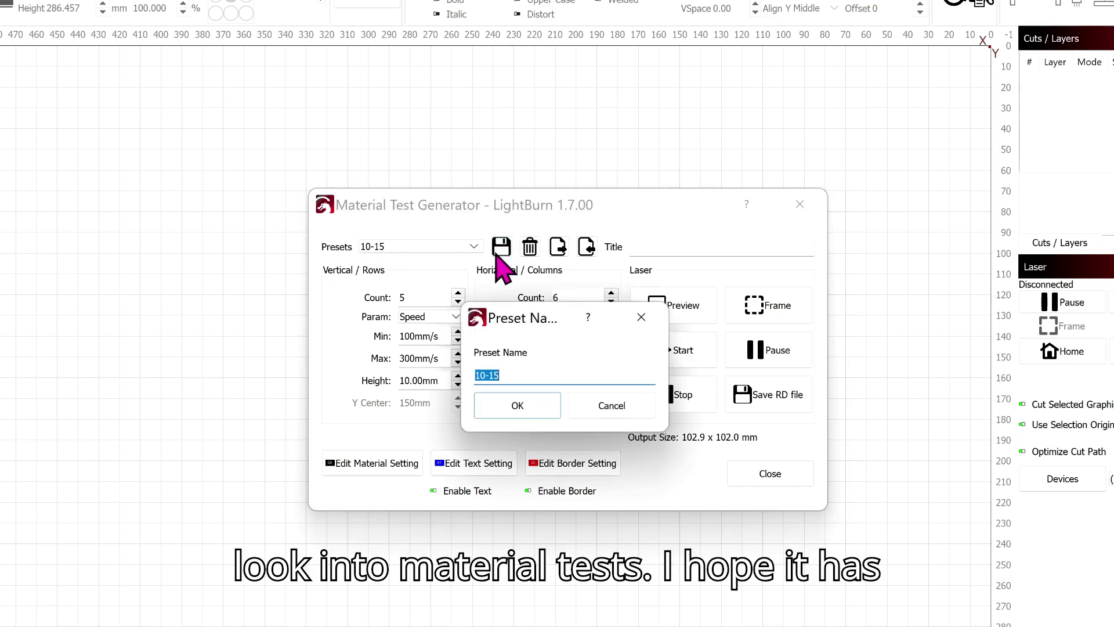